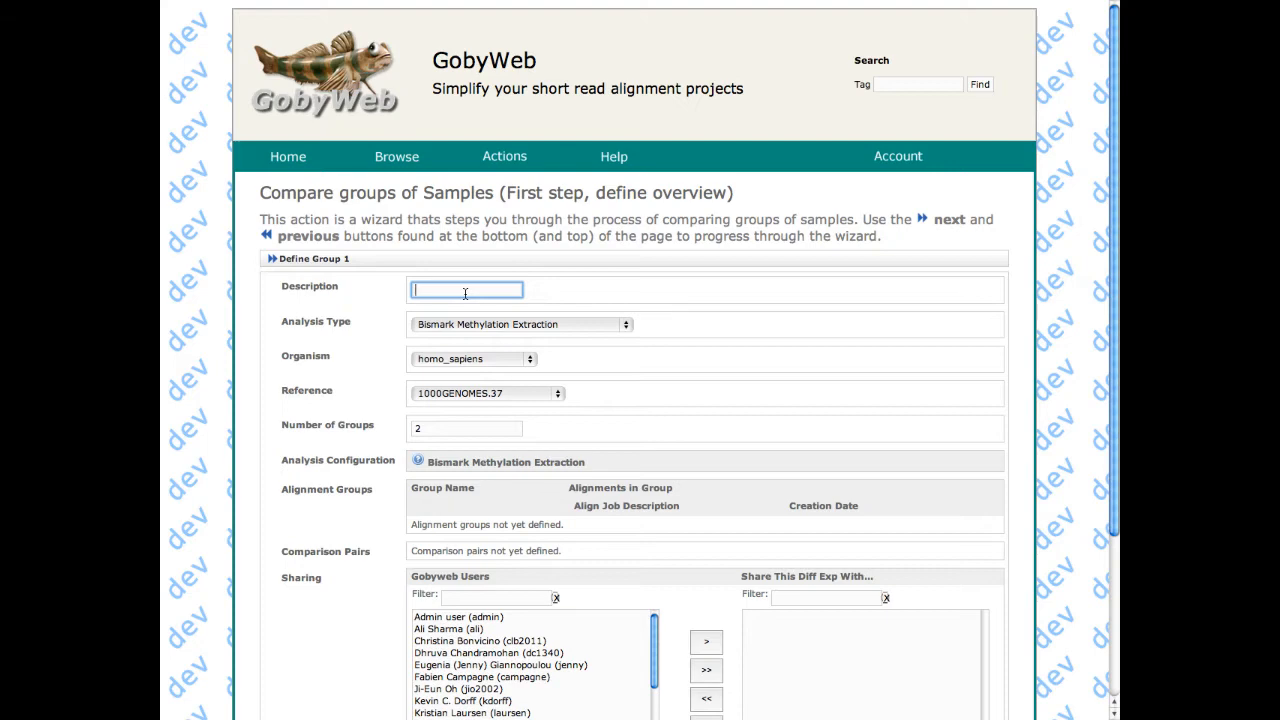
Step: Set the comparison's description to Dnmt3b-induced-vs-control-CpG-Islands
type("Dn")
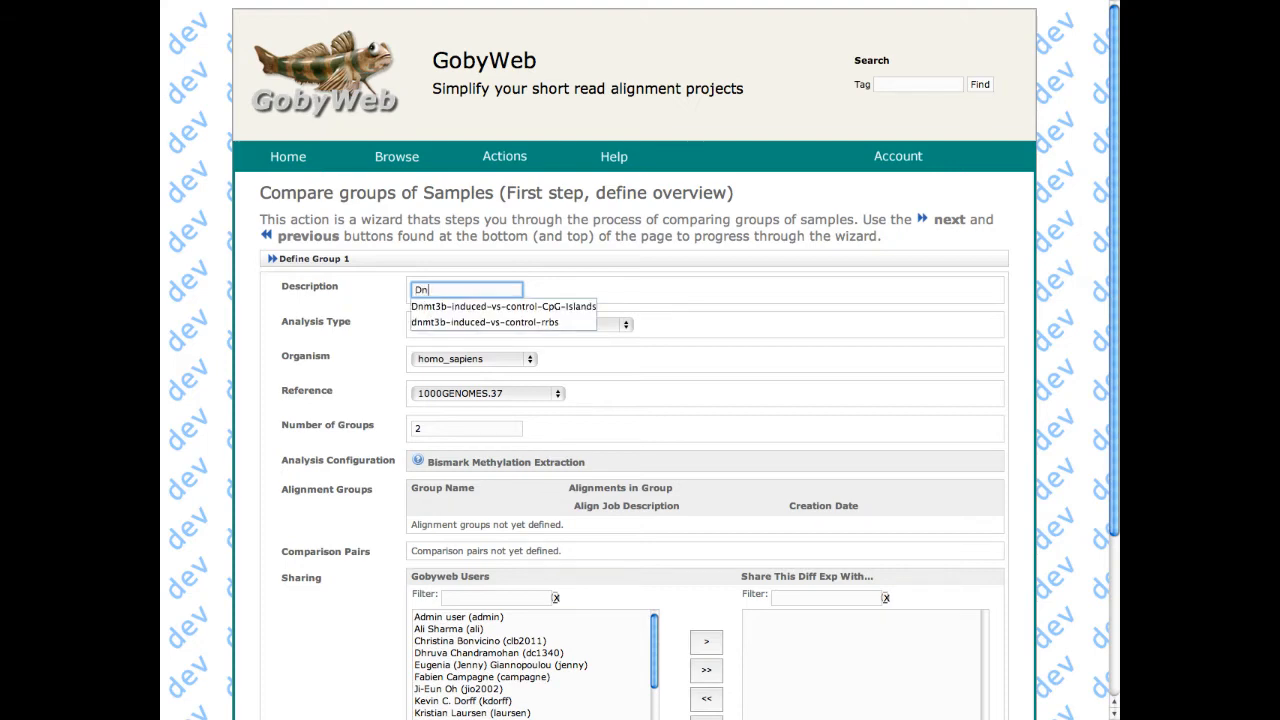
key("Down")
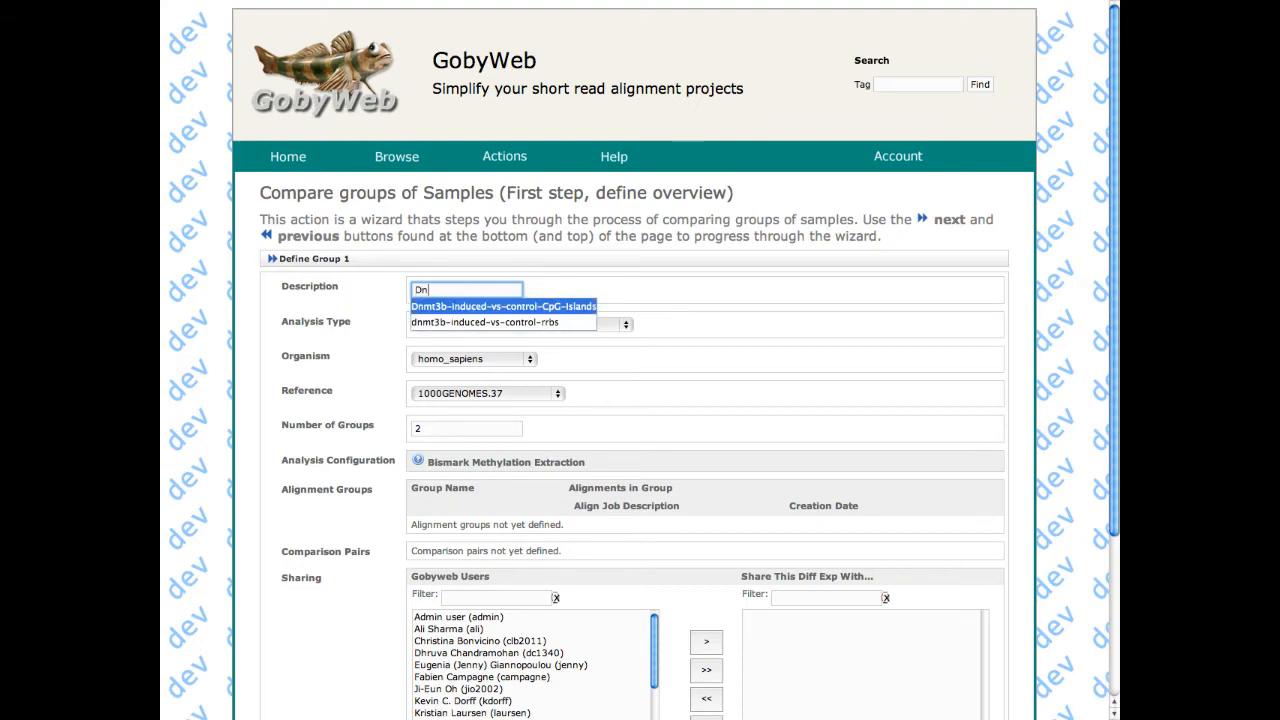
key("Return")
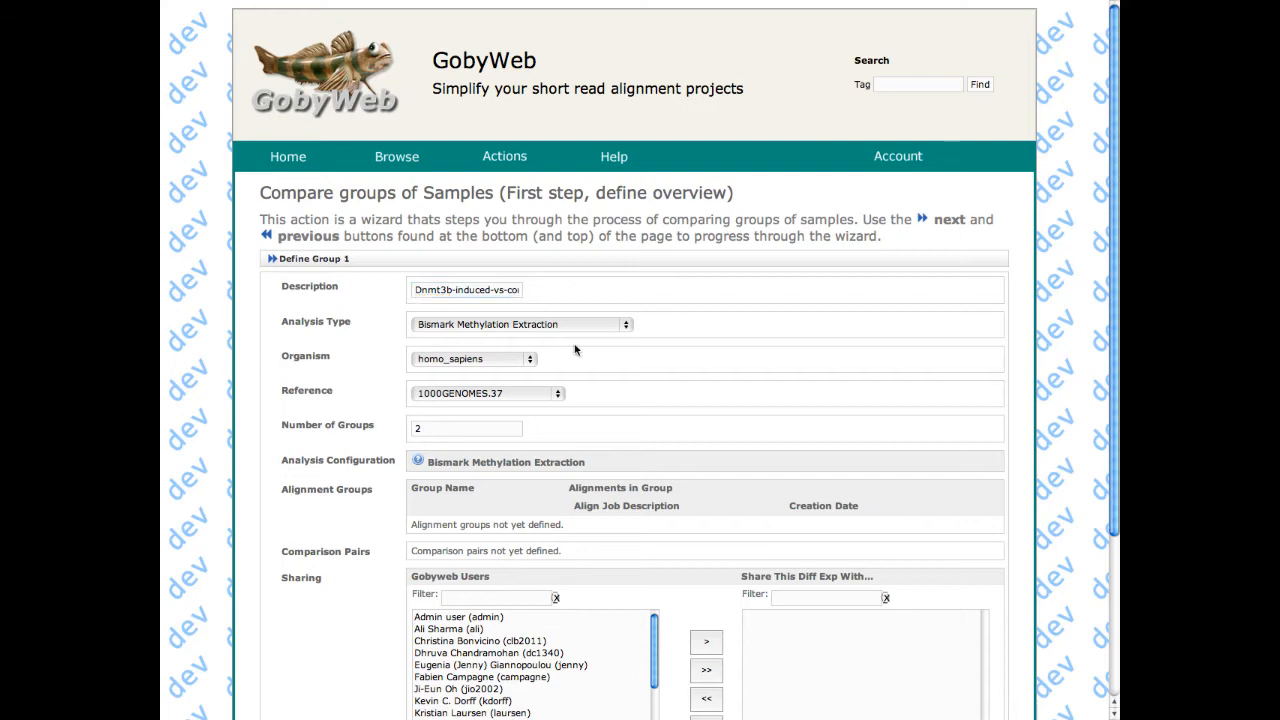
Step: Choose Methylation analysis over annotated regions as the analysis type and mus_musculus as the organism
left_click(545, 325)
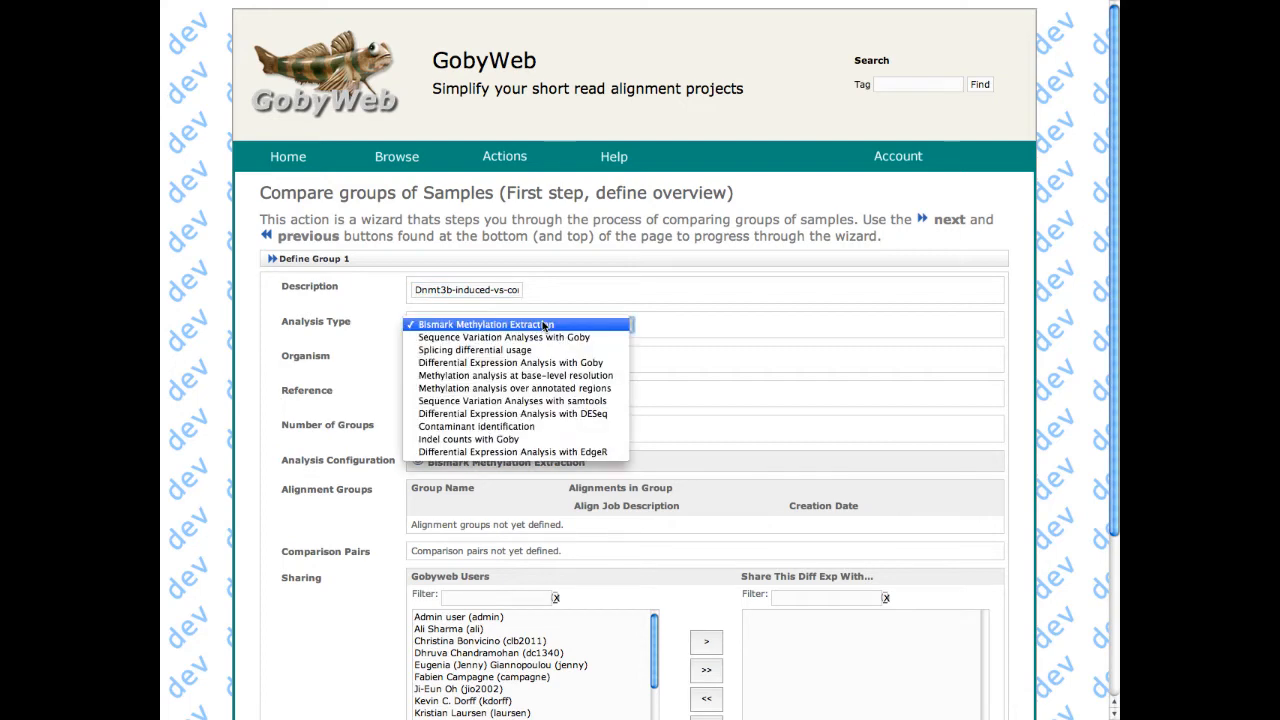
left_click(540, 390)
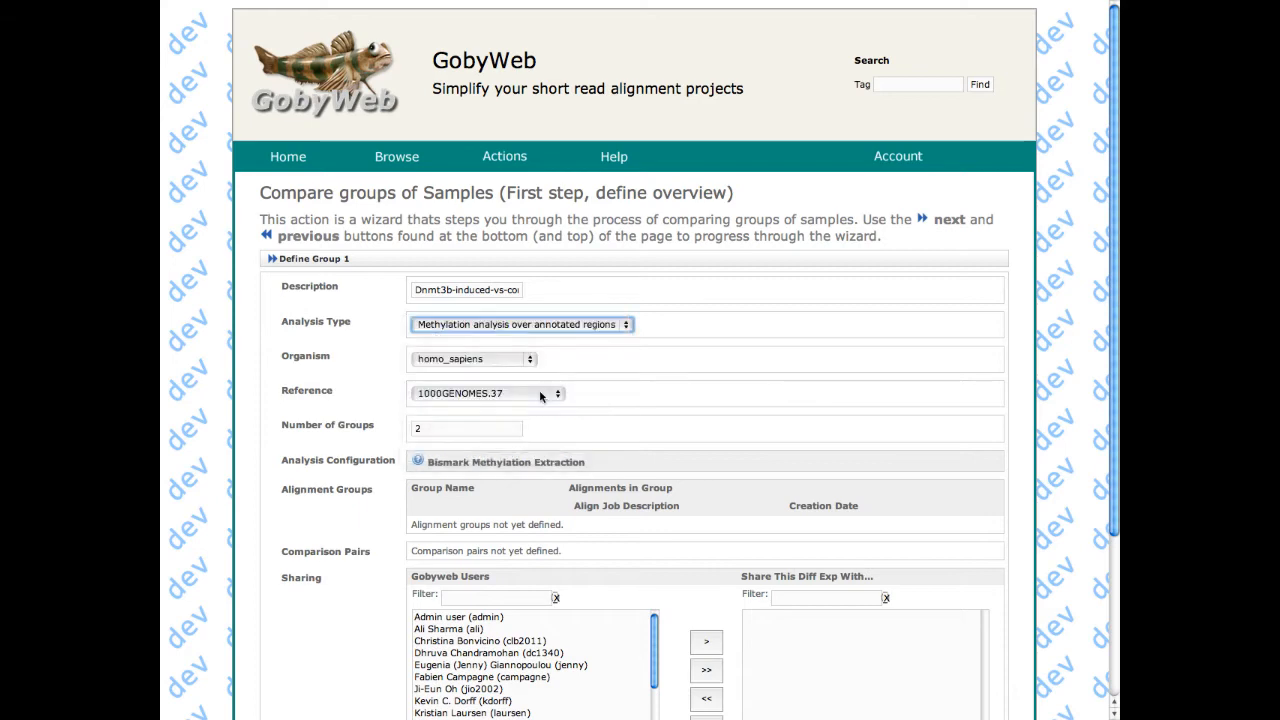
left_click(484, 362)
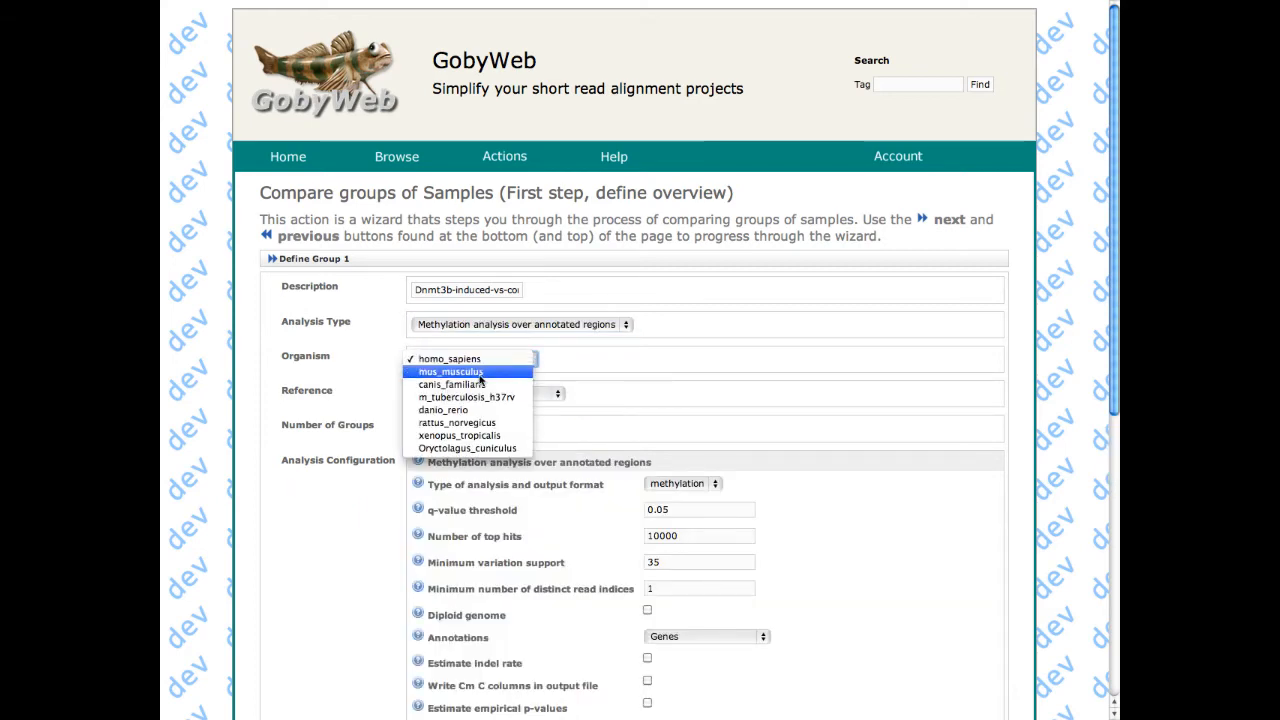
left_click(480, 375)
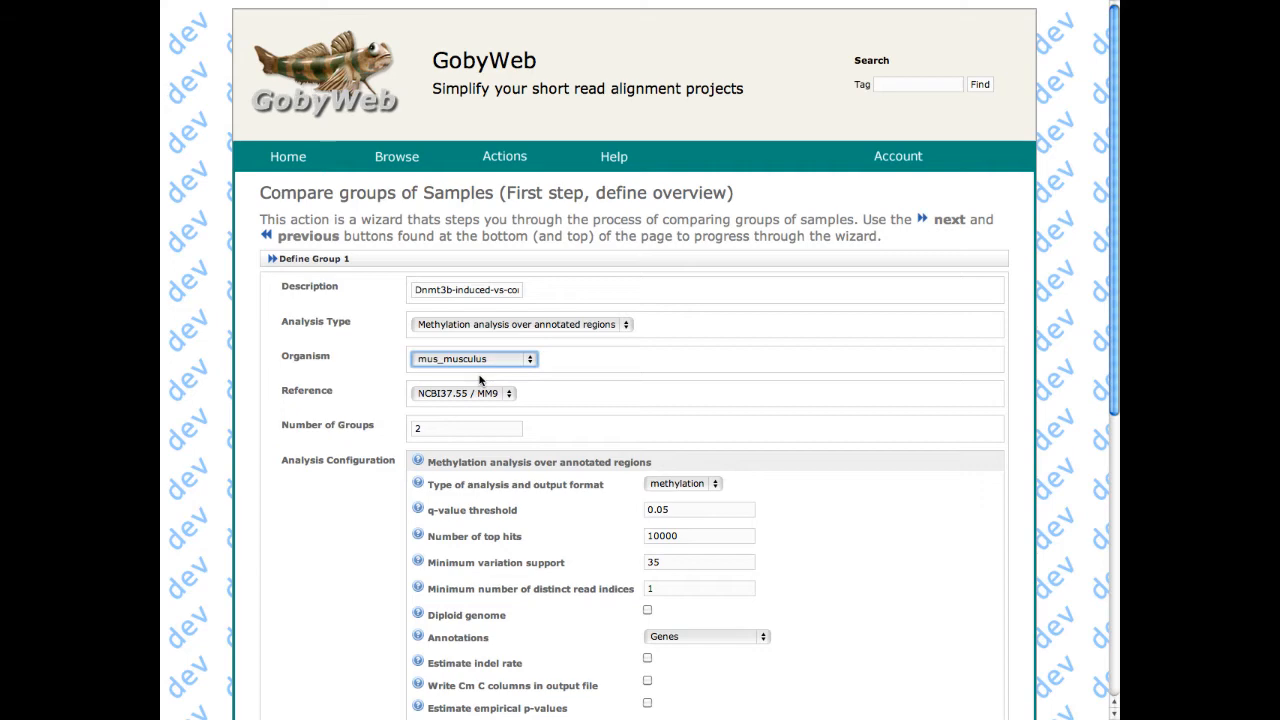
Step: Read the help note on methylation analysis over annotated regions and set the q-value threshold to 1
left_click(419, 463)
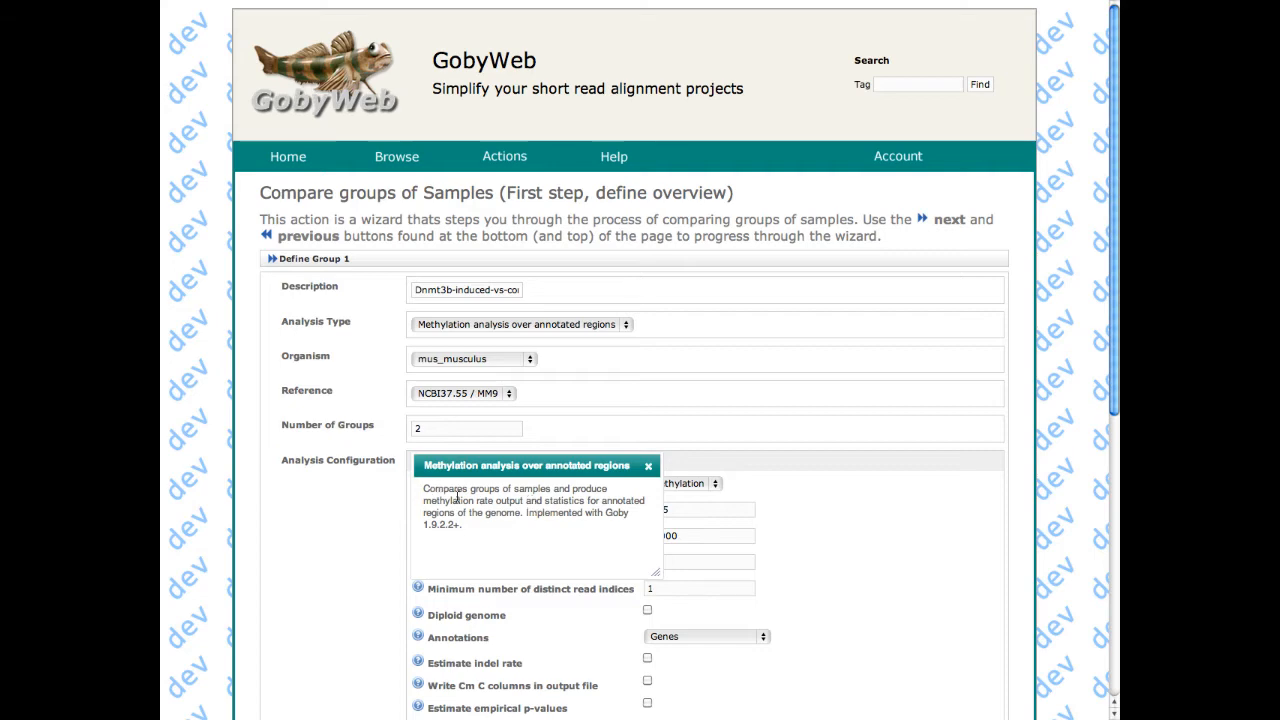
left_click(648, 468)
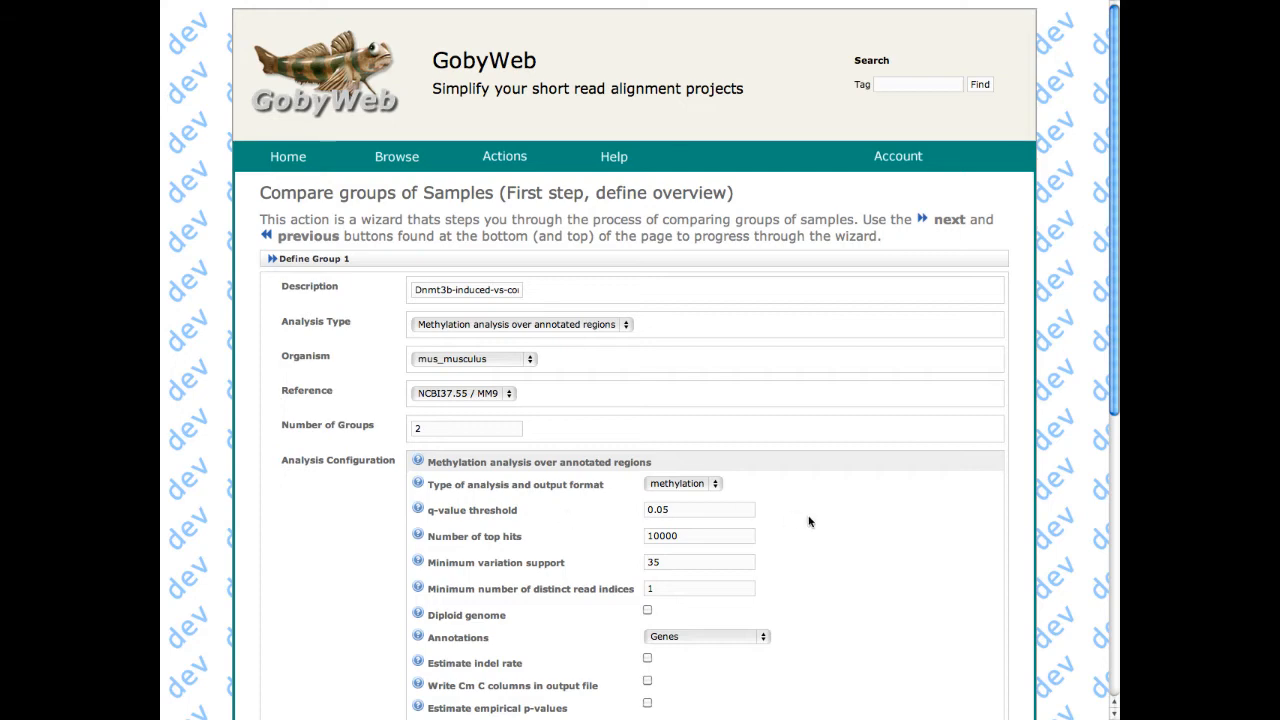
double_click(684, 513)
type("1")
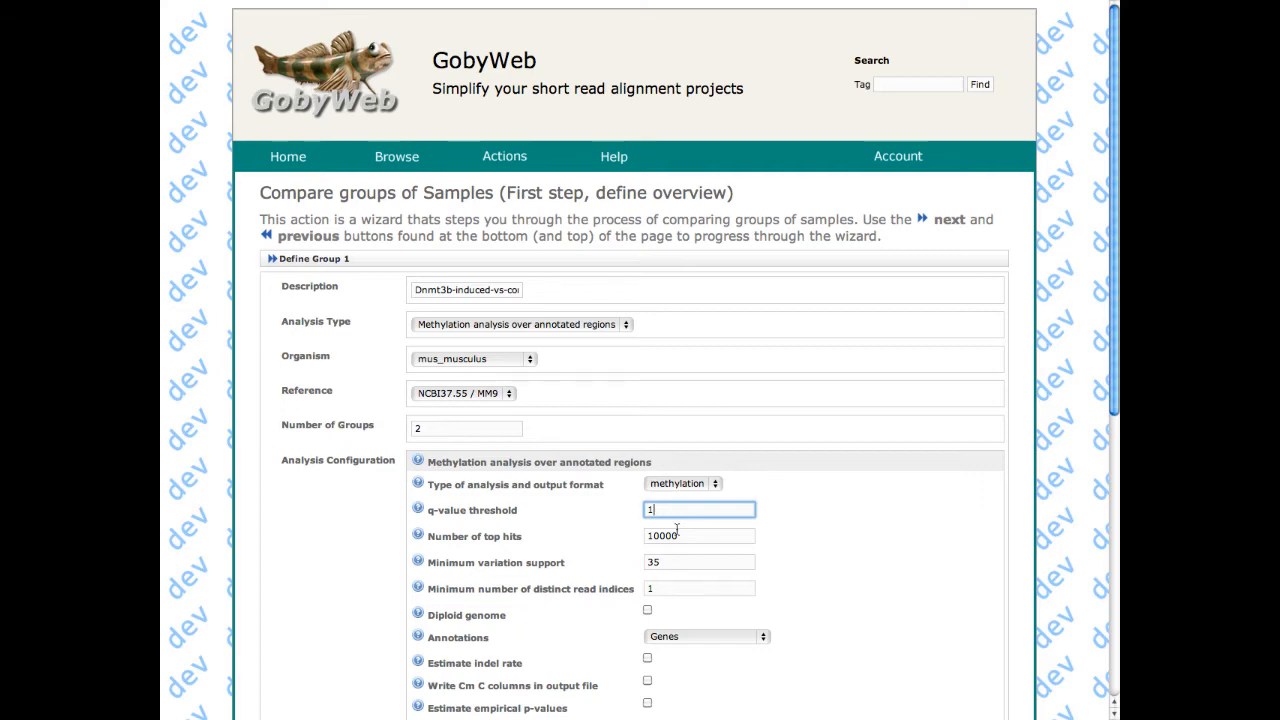
left_click(679, 549)
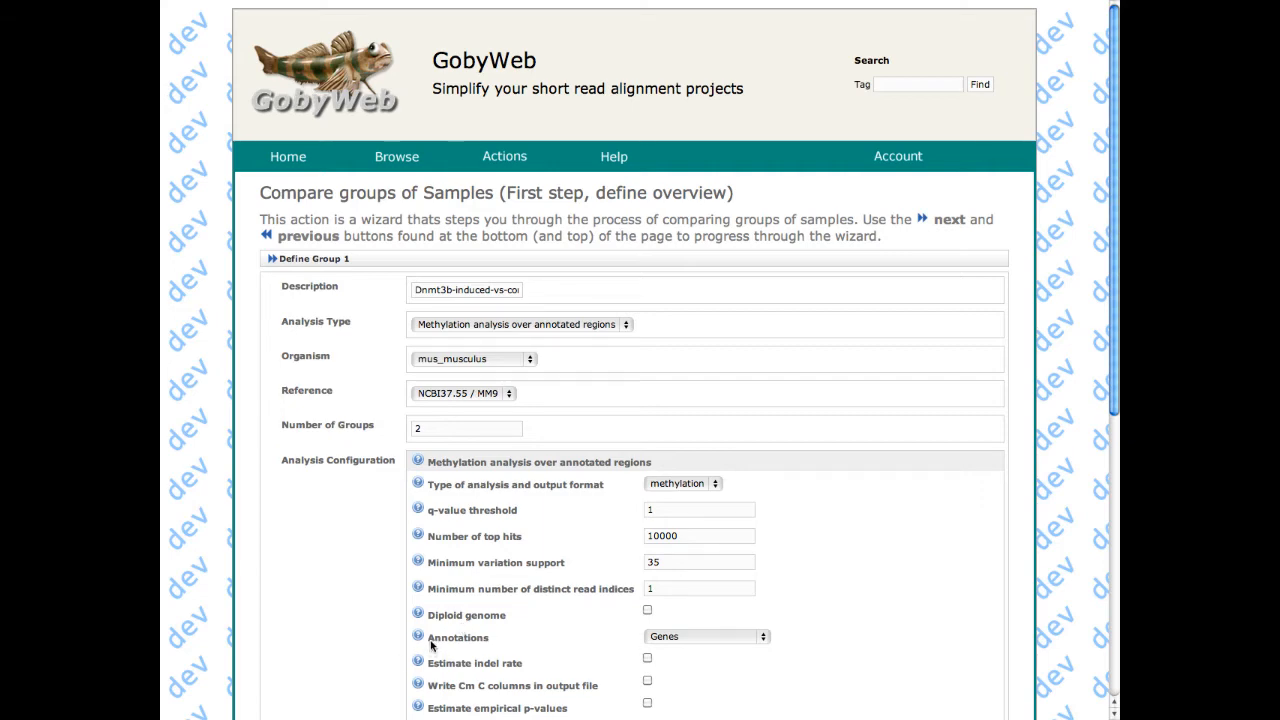
Step: Set the annotations to Cpg Islands and enable both Cm C columns in the output file and empirical p-value estimation
left_click(677, 634)
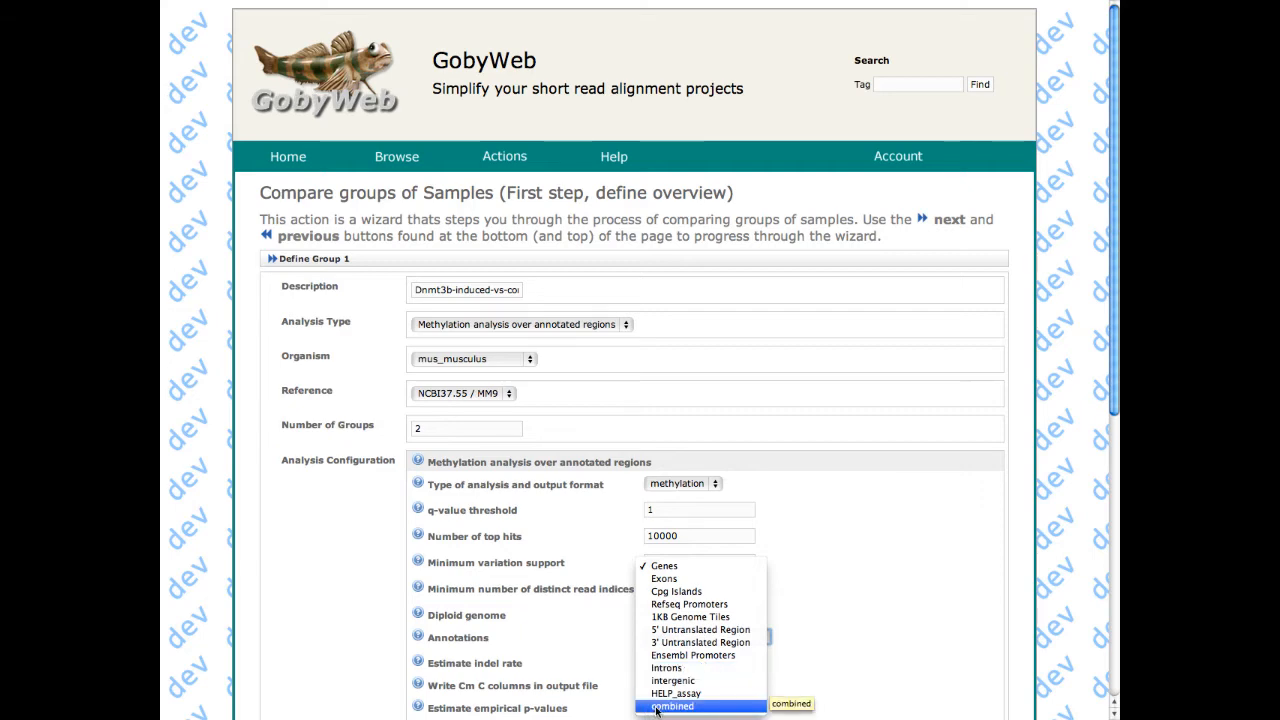
left_click(698, 593)
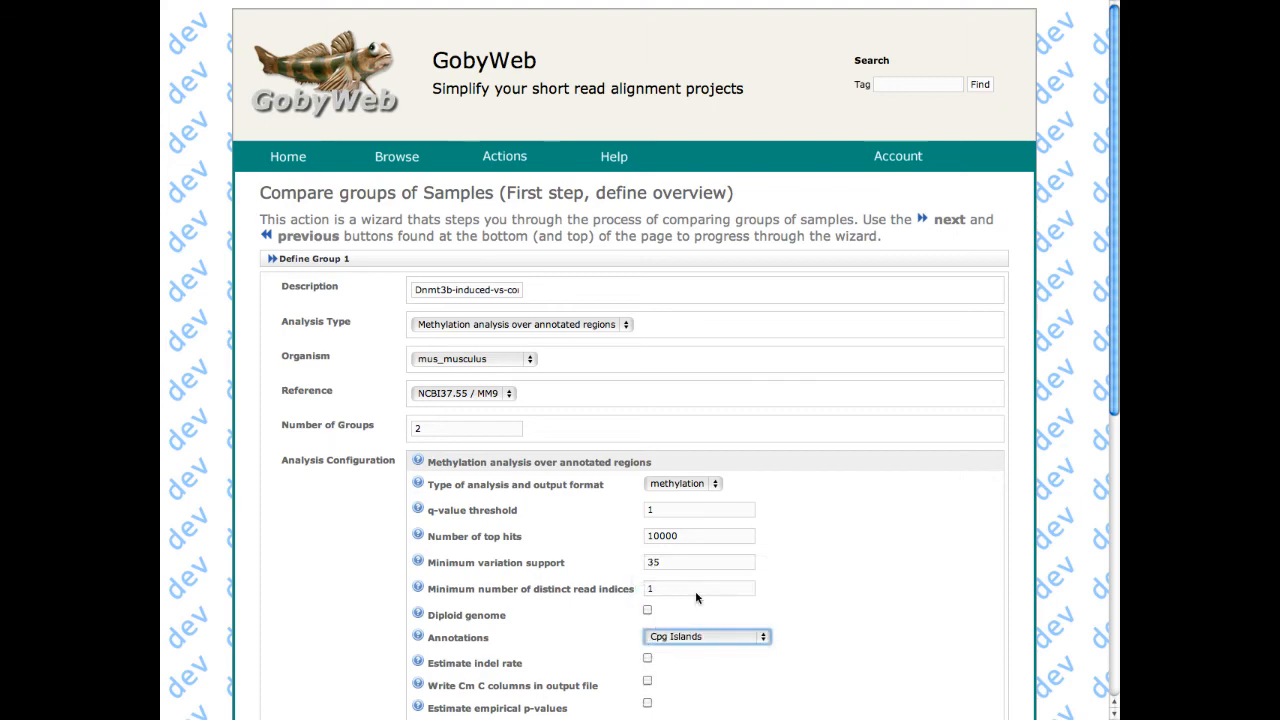
left_click(707, 691)
scroll(704, 690, "down", 3)
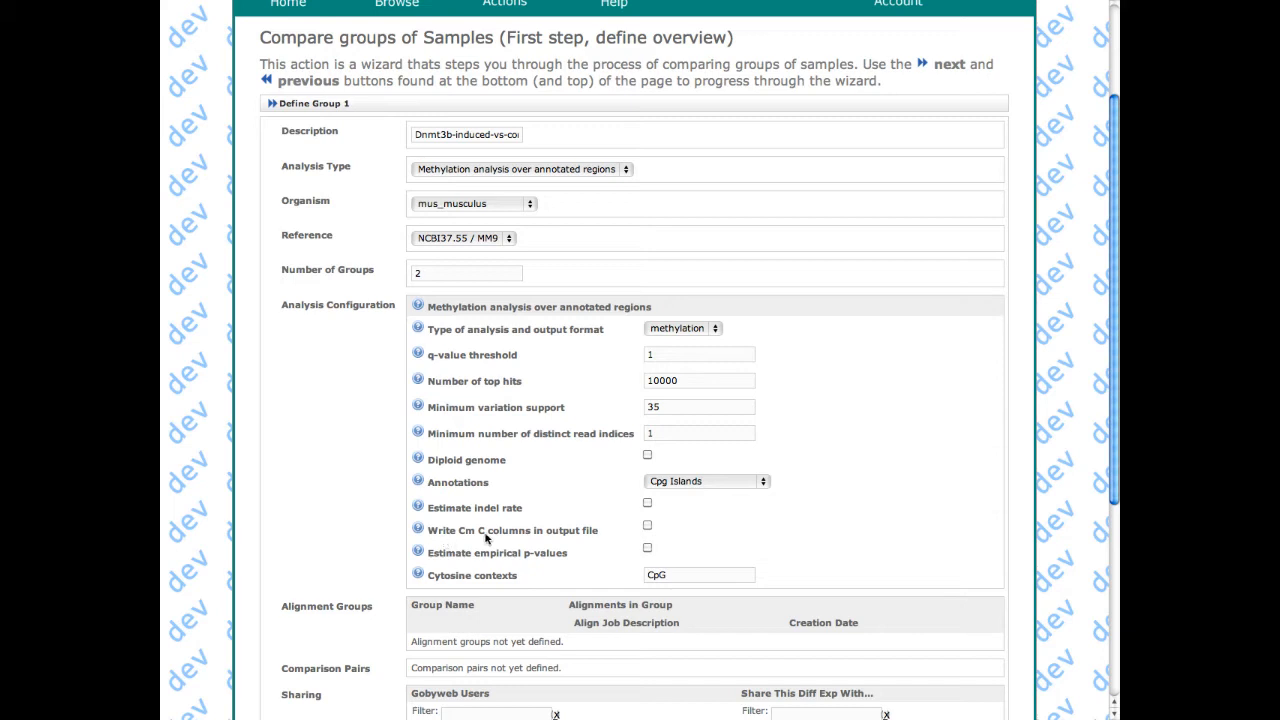
left_click(647, 526)
left_click(647, 549)
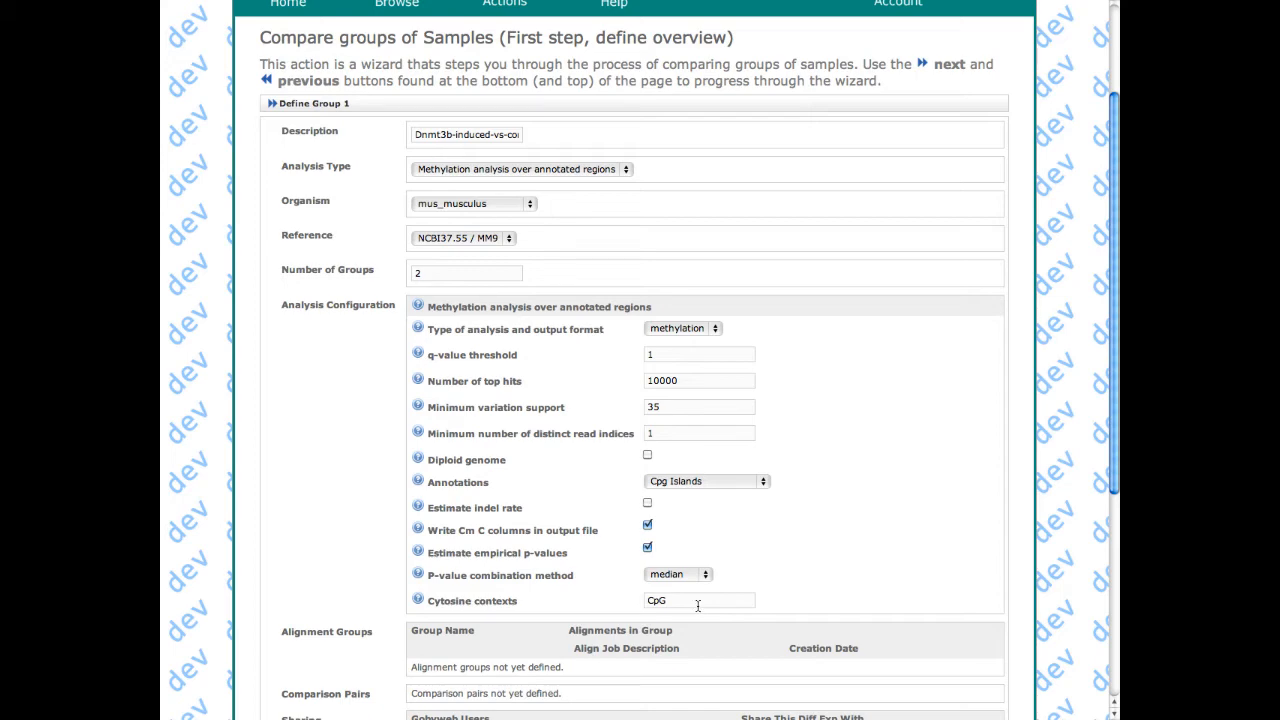
Step: Proceed to the definition of group 1 and name the group Control
scroll(572, 684, "down", 3)
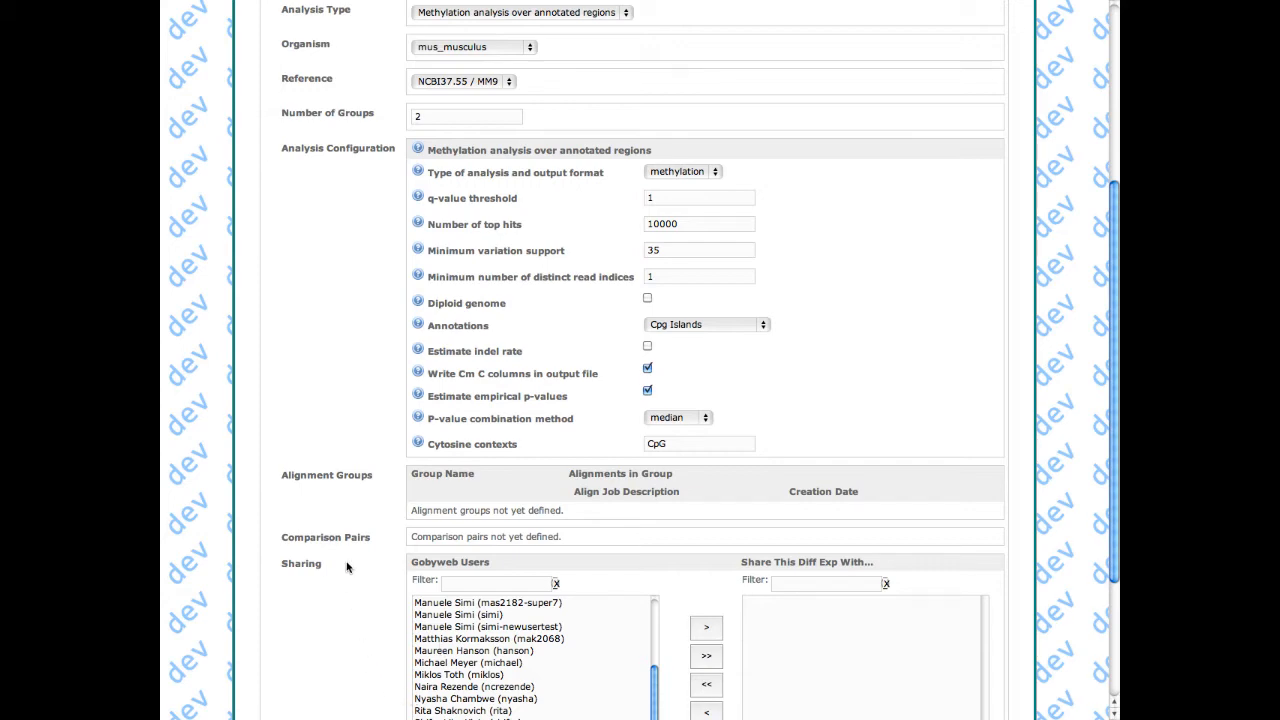
scroll(347, 567, "down", 4)
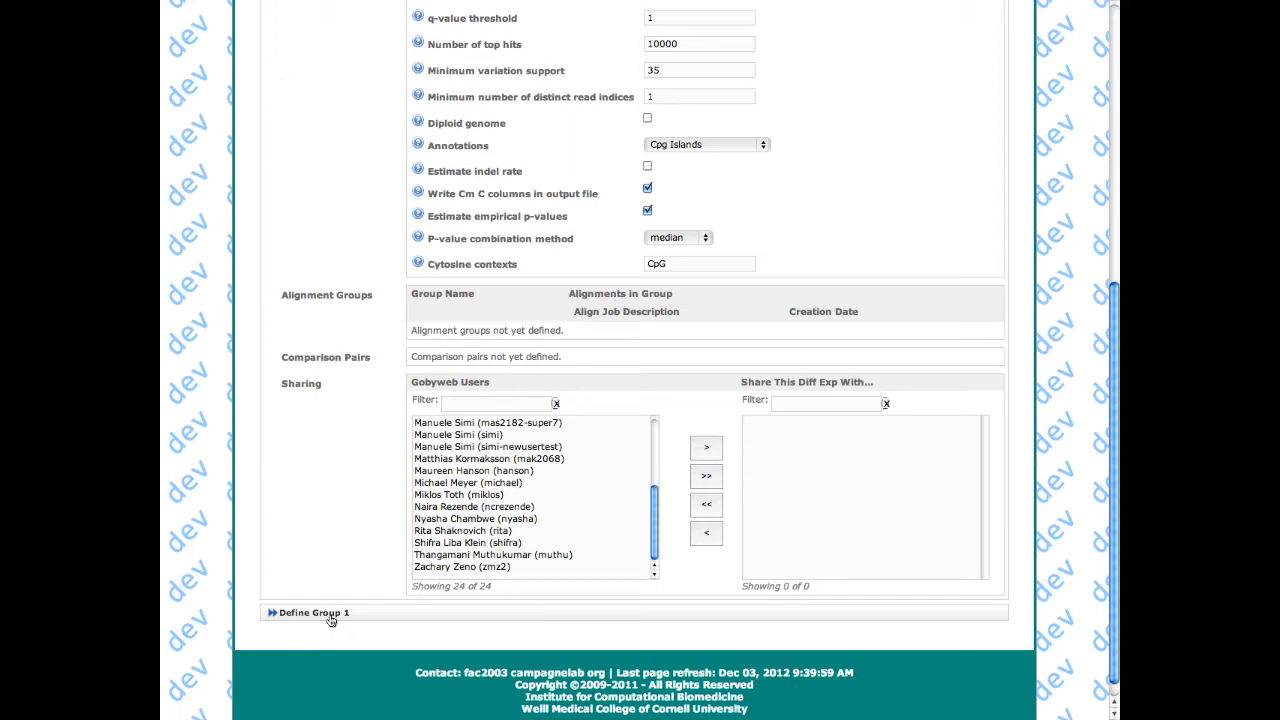
left_click(331, 619)
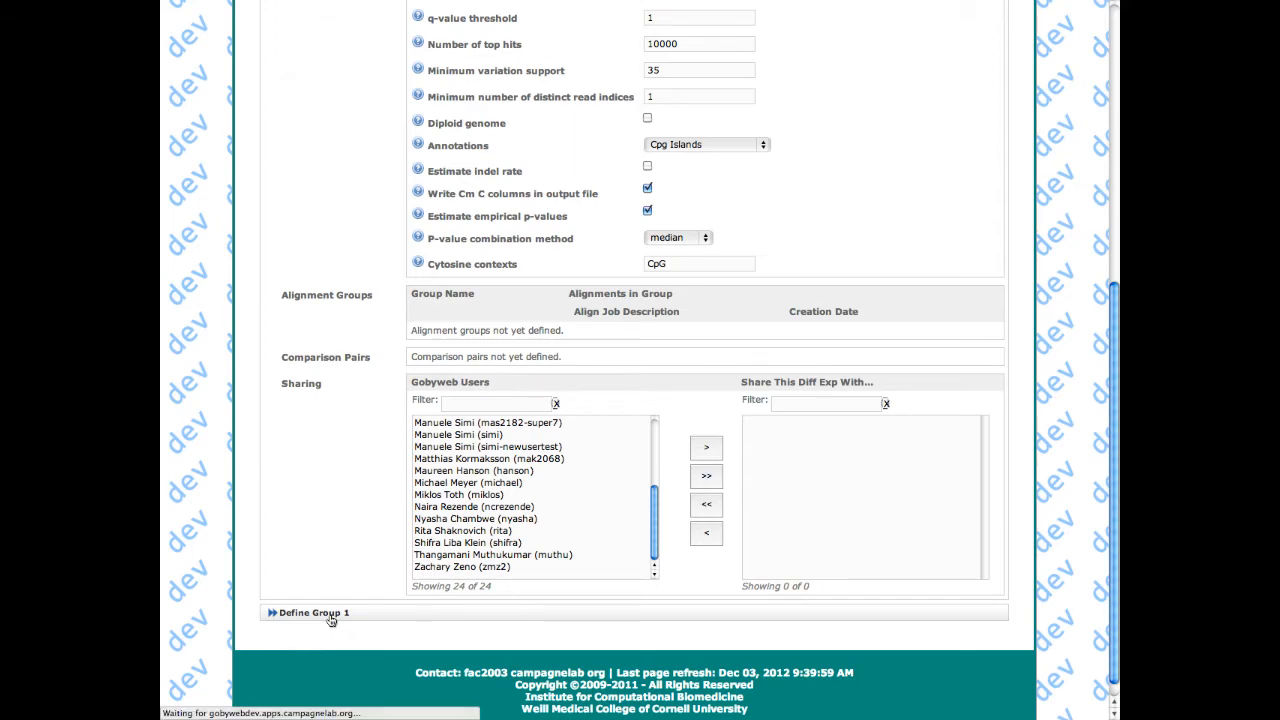
scroll(331, 619, "down", 6)
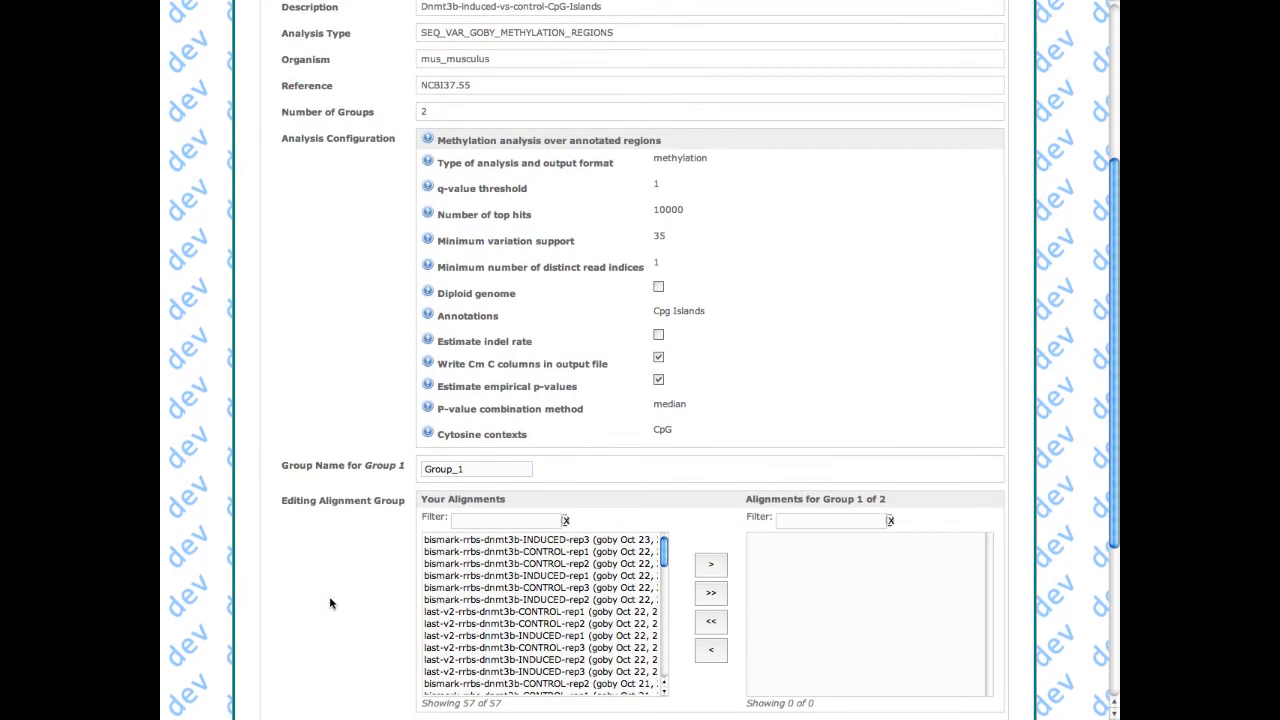
double_click(489, 470)
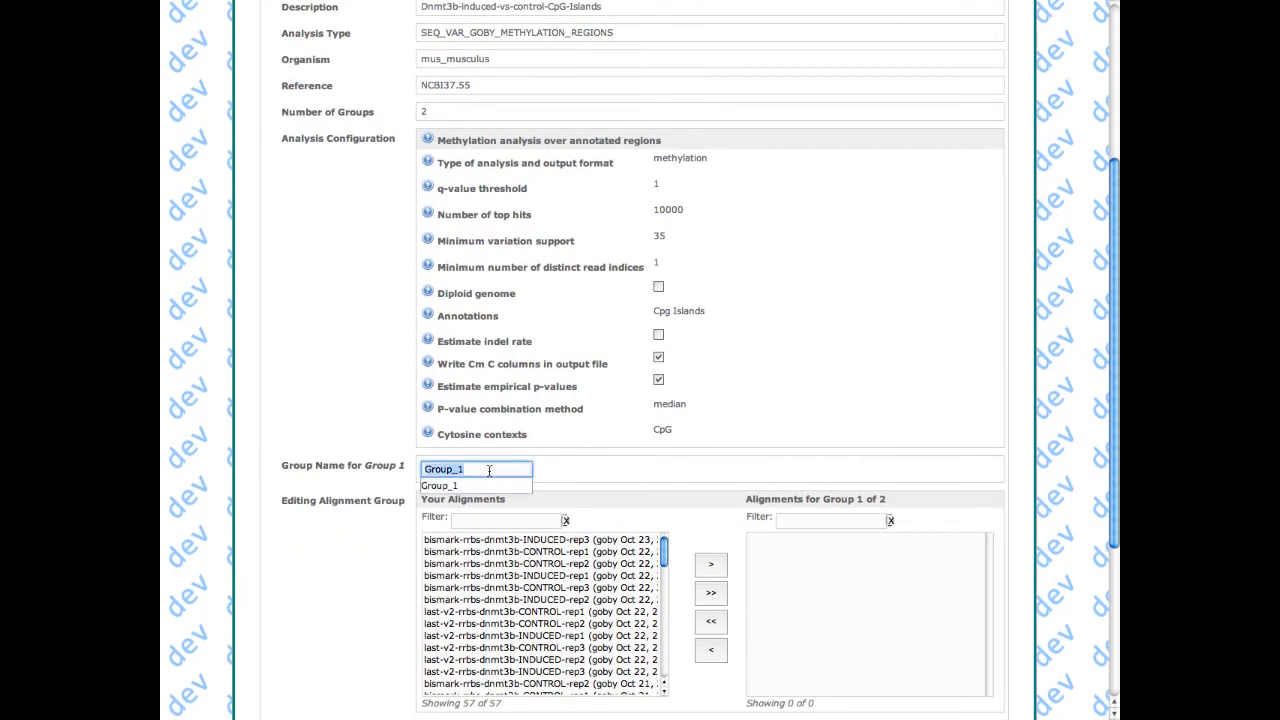
type("Control")
key("Tab")
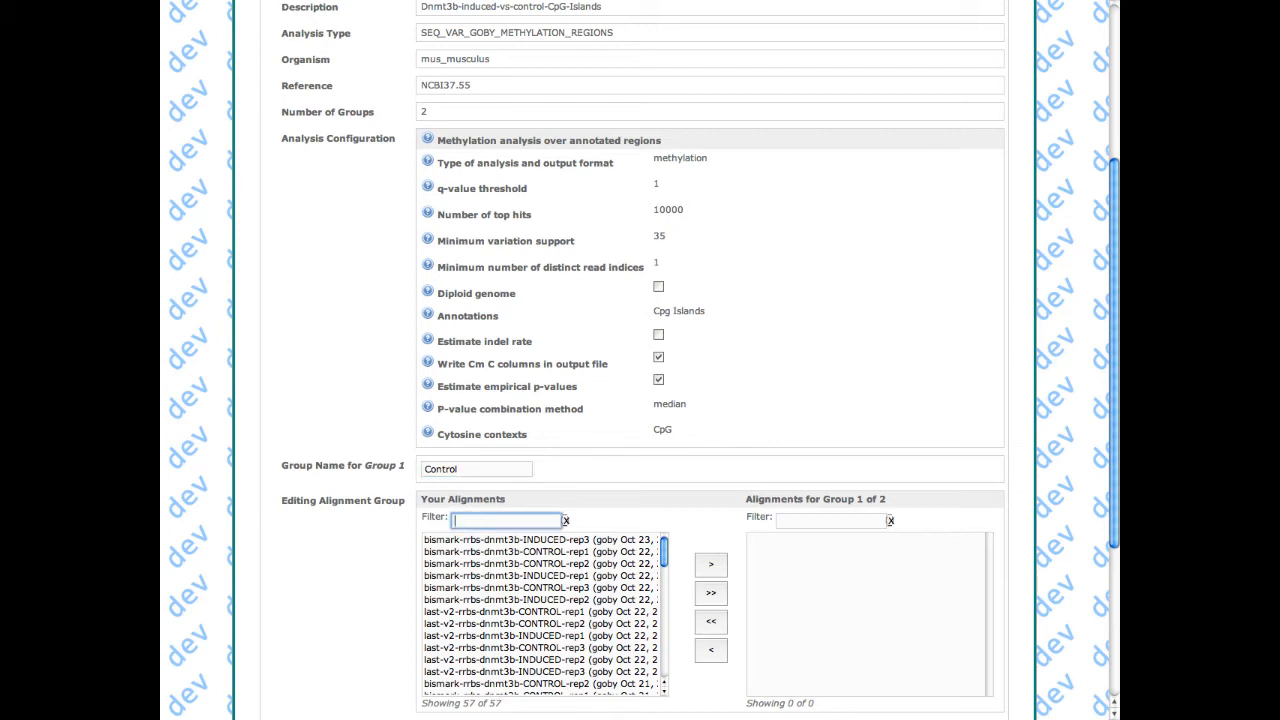
Step: Filter the alignments by "las" and add last-v2-rrbs-dnmt3b-CONTROL-rep1, rep2 and rep3 to group 1
type("las")
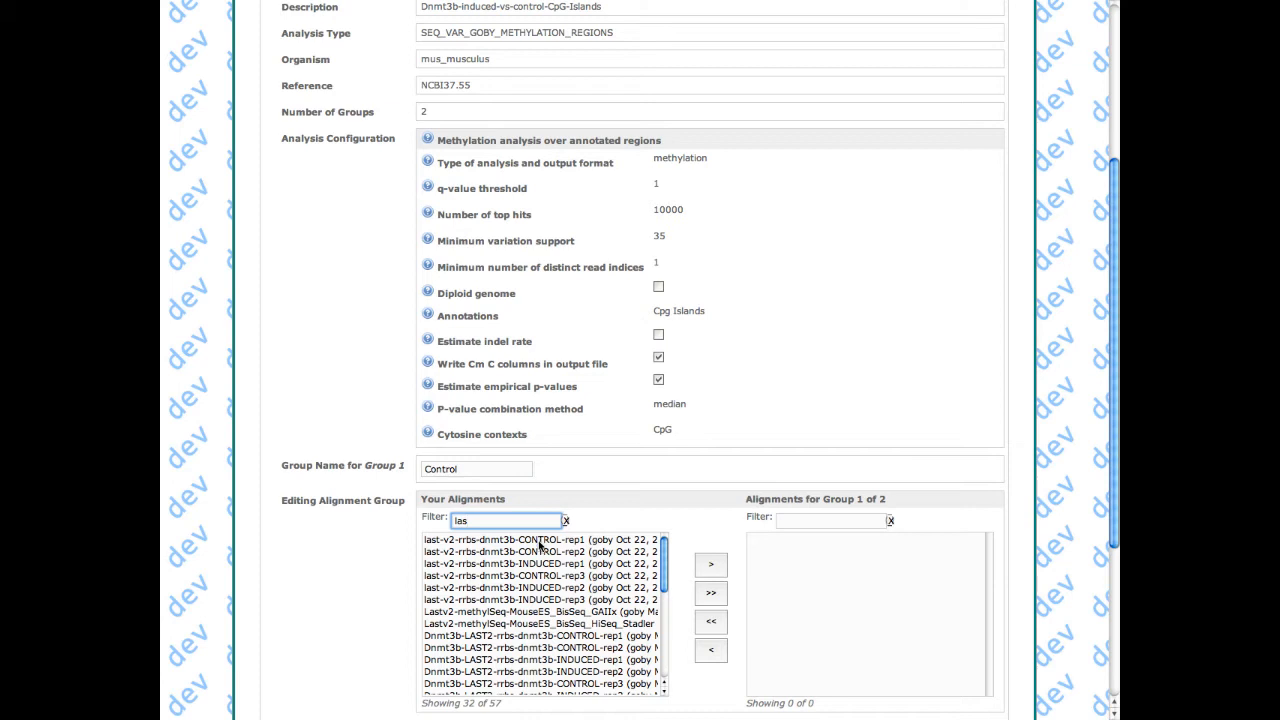
left_click(540, 541)
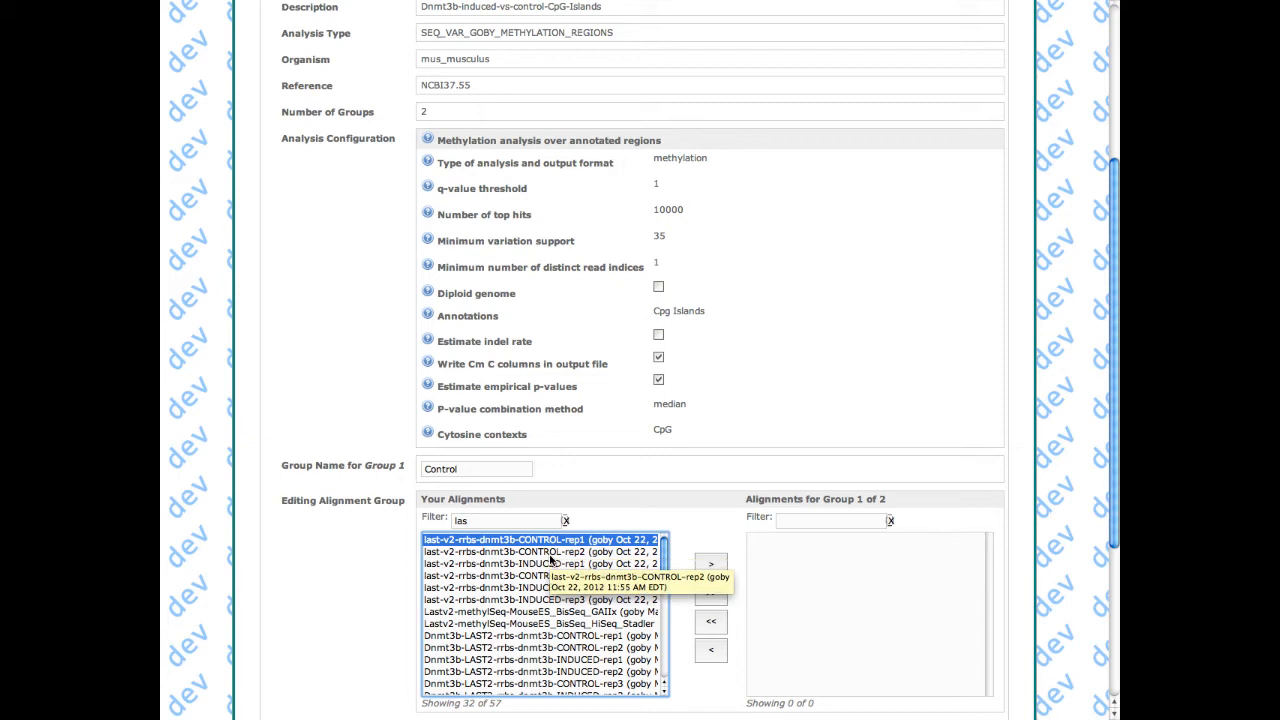
left_click(550, 553, "super")
left_click(551, 577, "super")
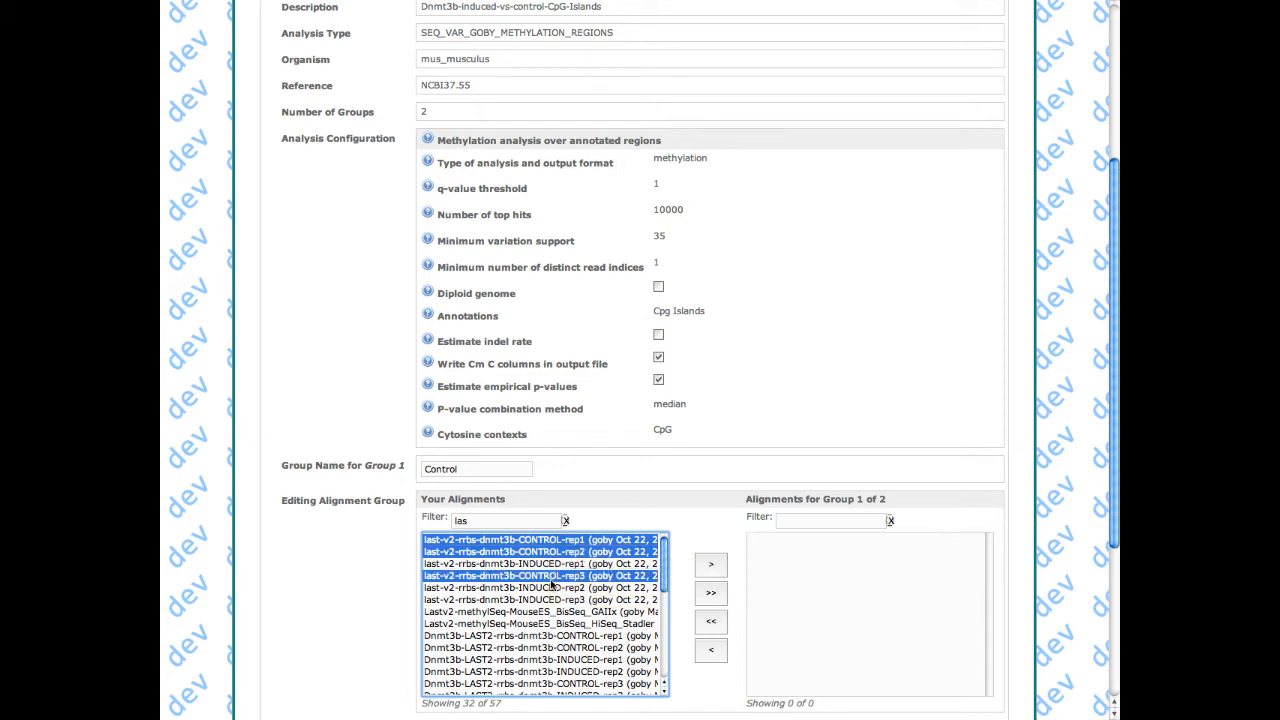
left_click(711, 565)
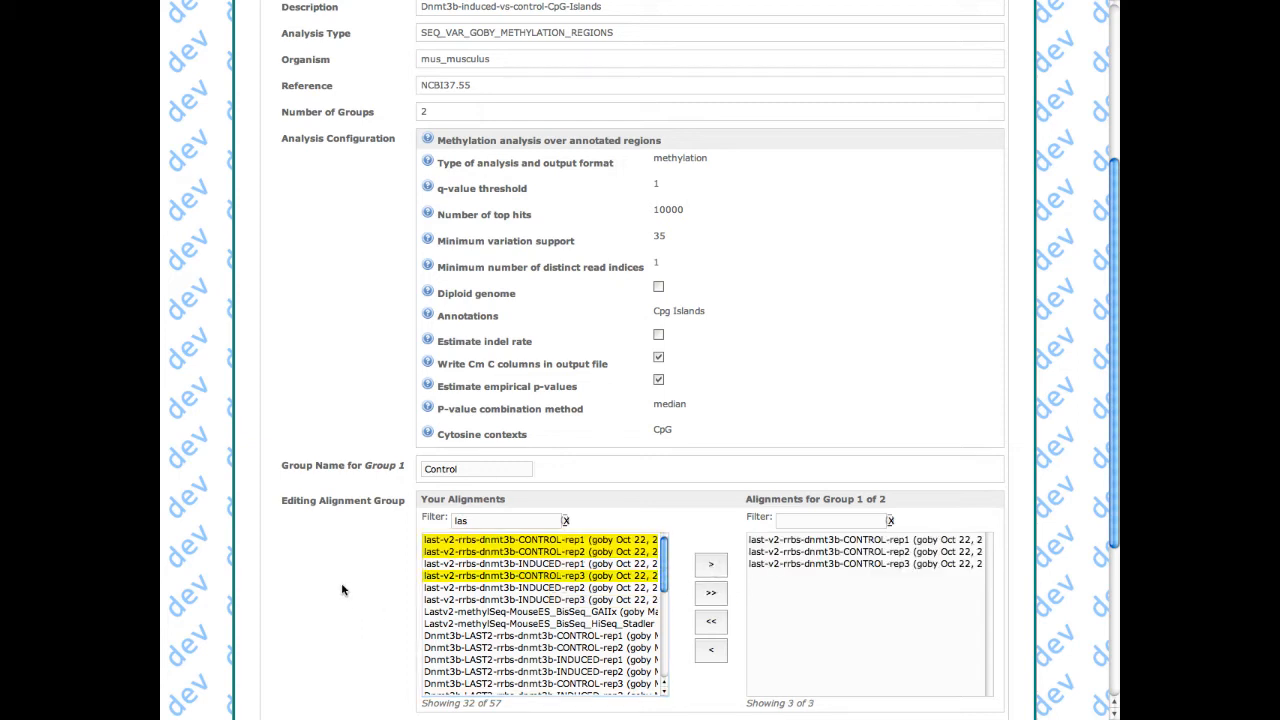
Step: Proceed to the definition of group 2 and name the group Induced
scroll(342, 590, "down", 5)
left_click(397, 592)
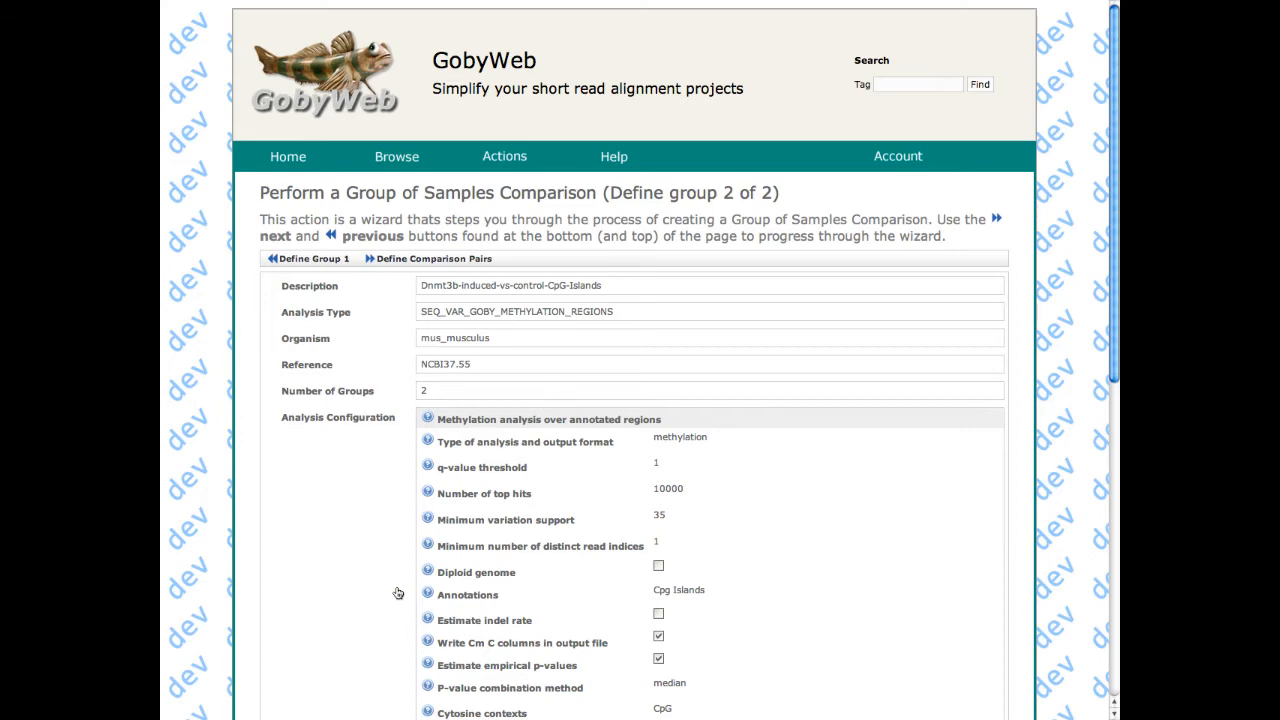
scroll(397, 593, "down", 10)
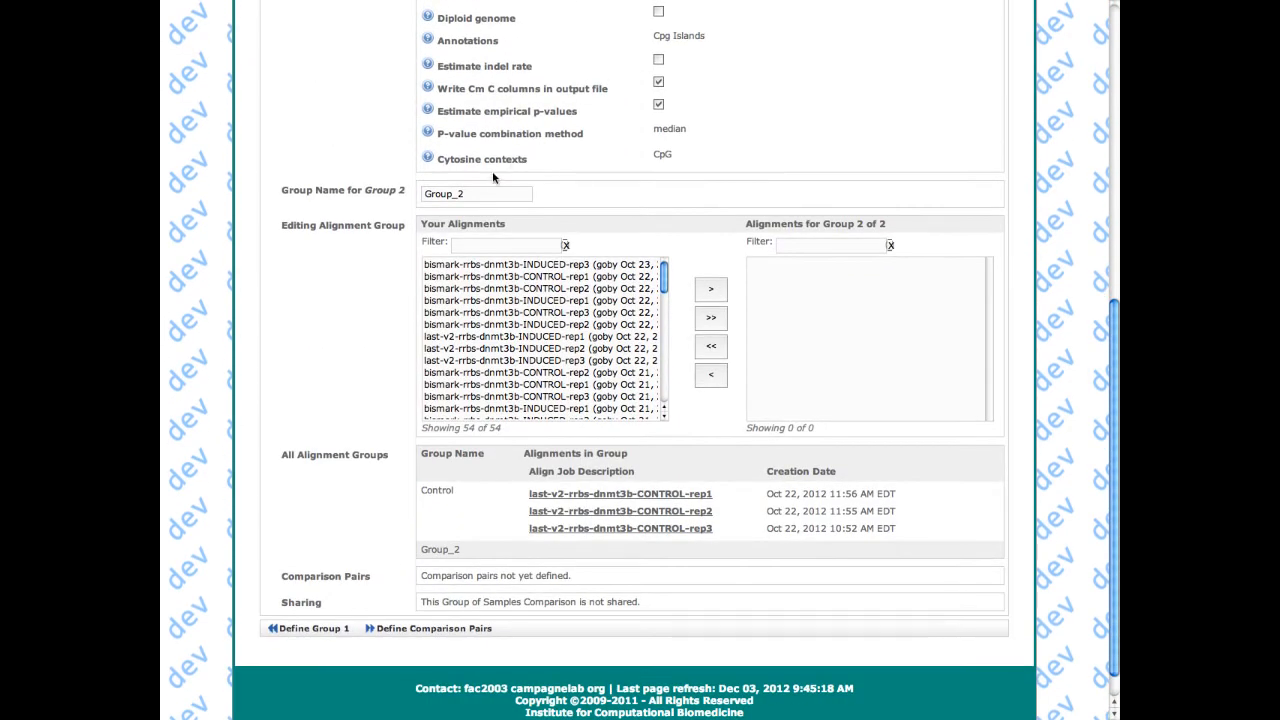
double_click(488, 193)
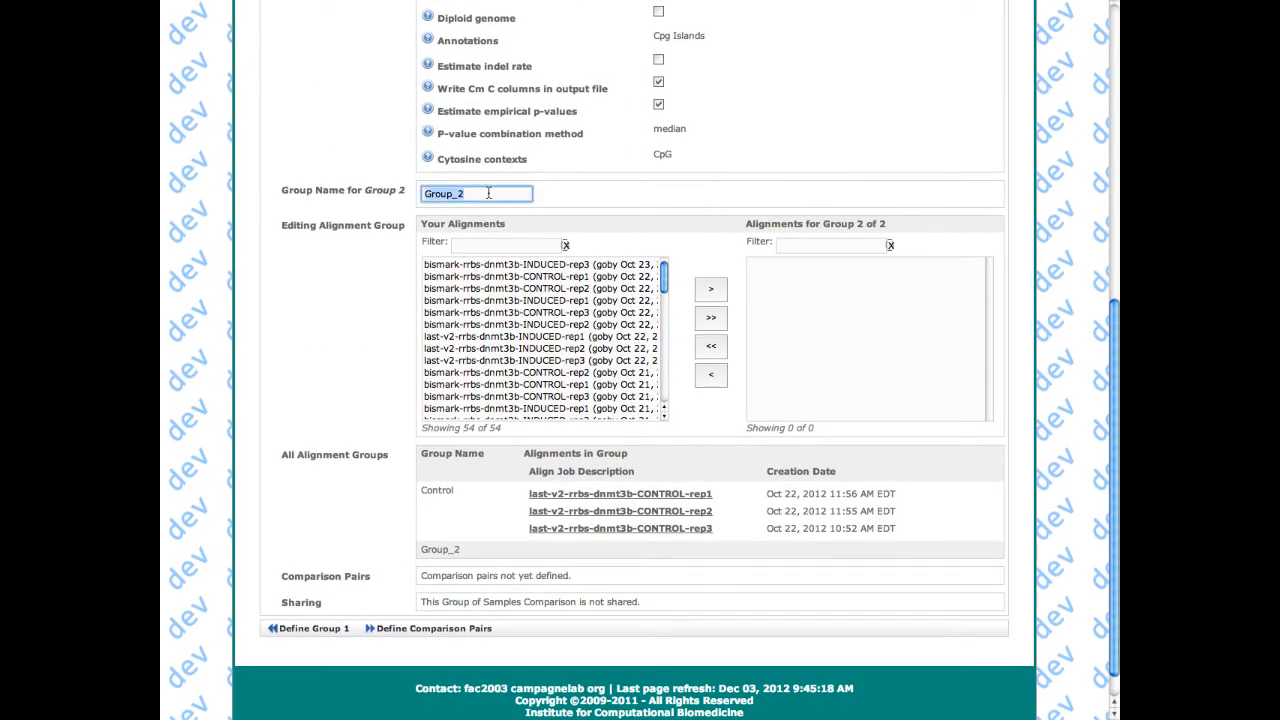
type("Ind")
key("Down")
key("Return")
Step: Filter the alignments by "last" and add last-v2-rrbs-dnmt3b-INDUCED-rep1, rep2 and rep3 to group 2
left_click(512, 244)
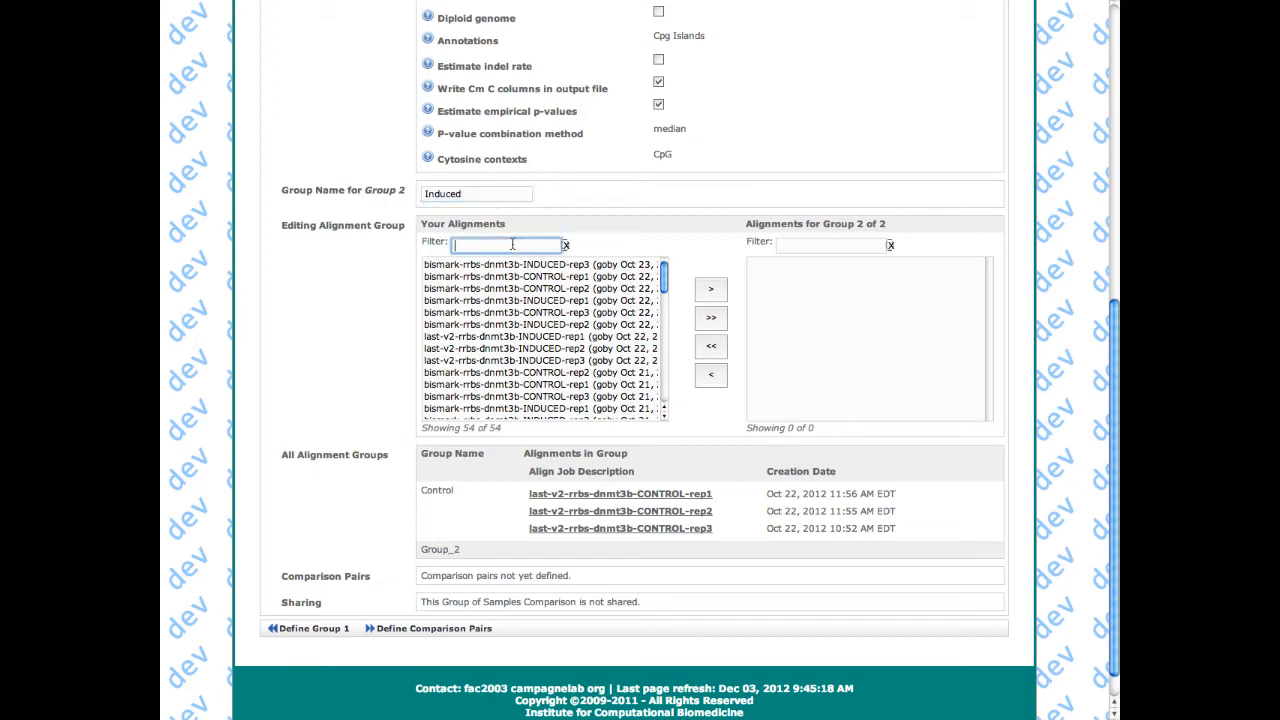
type("last")
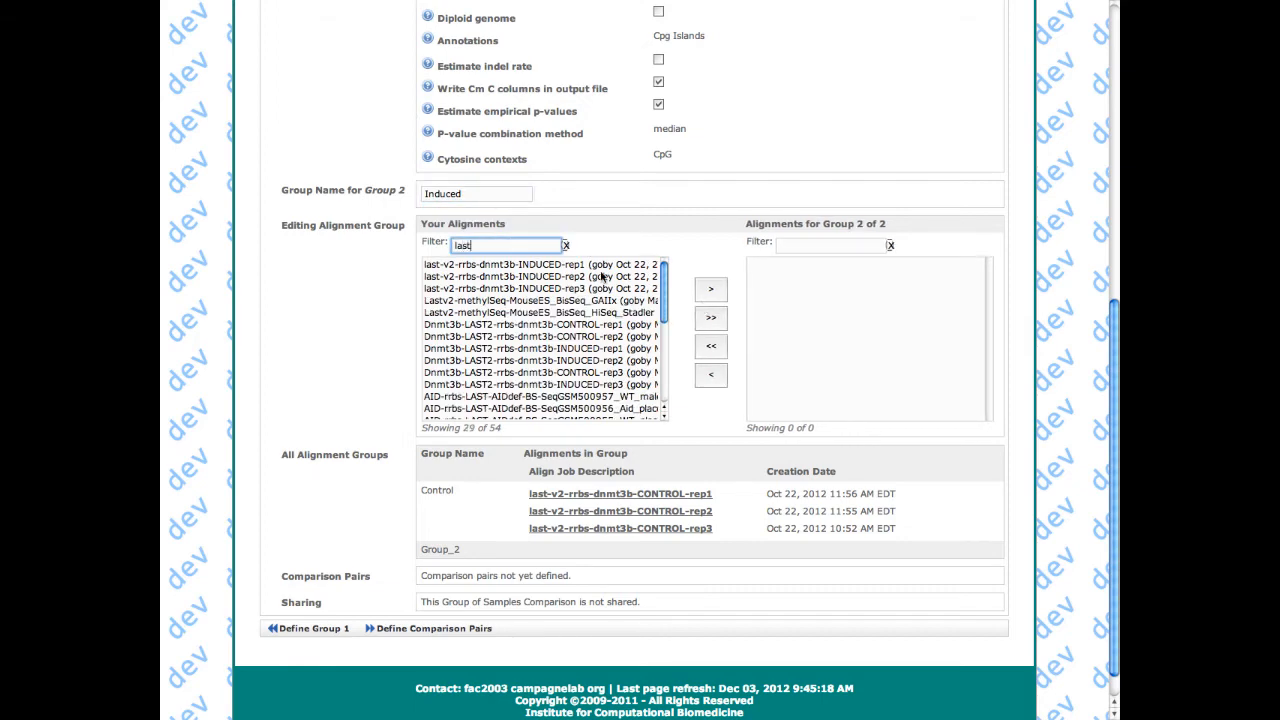
left_click(592, 268)
key("shift+Down")
key("shift+Down")
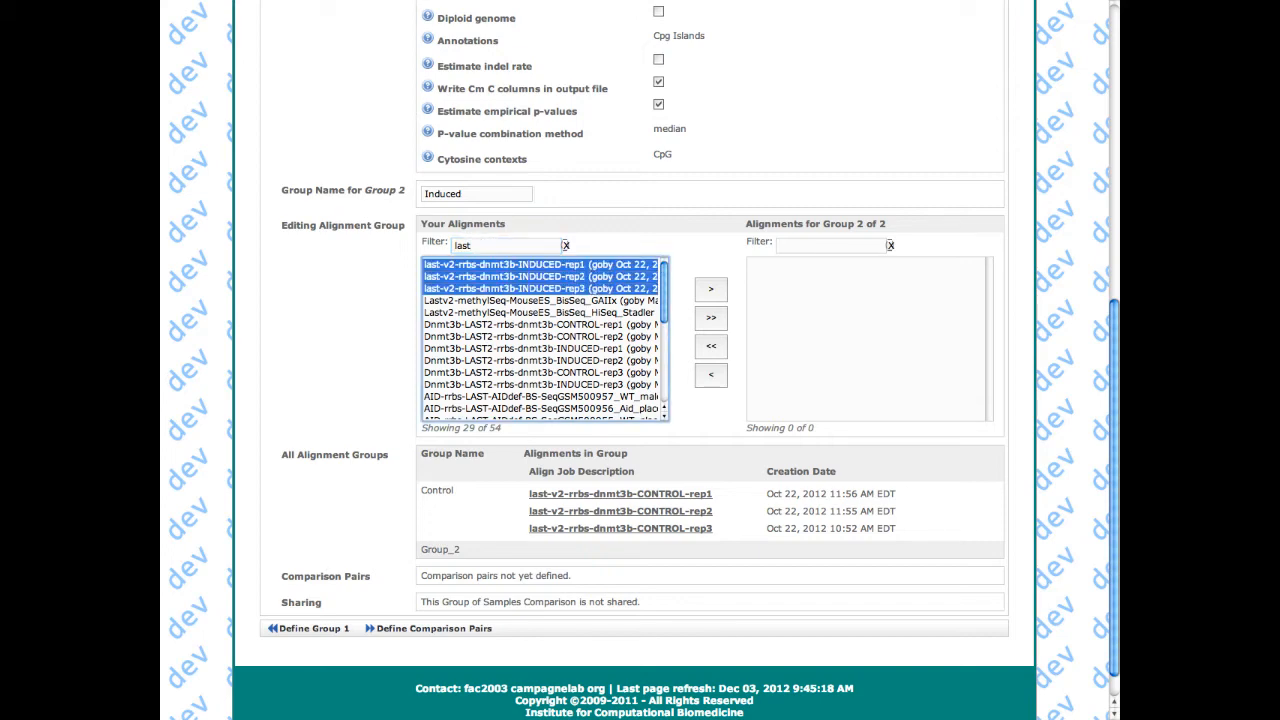
left_click(711, 290)
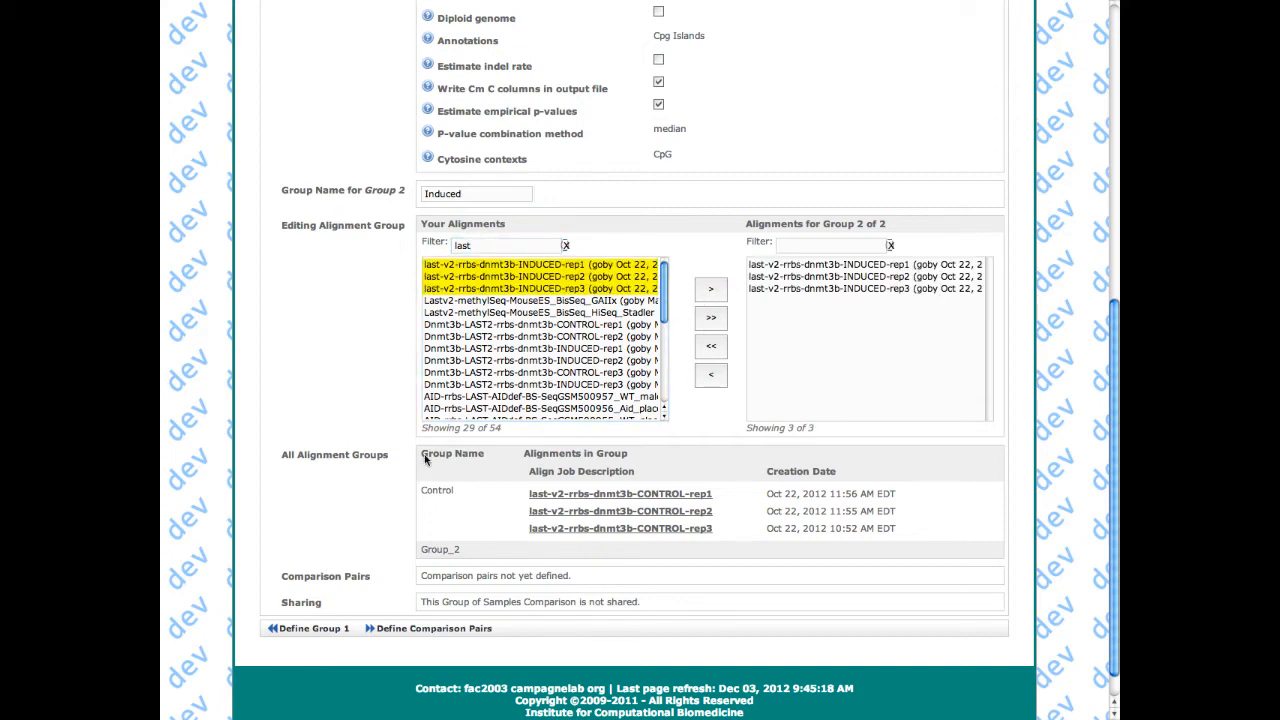
Step: Proceed to the comparison pairs and add a pair from Control to Induced
left_click(416, 627)
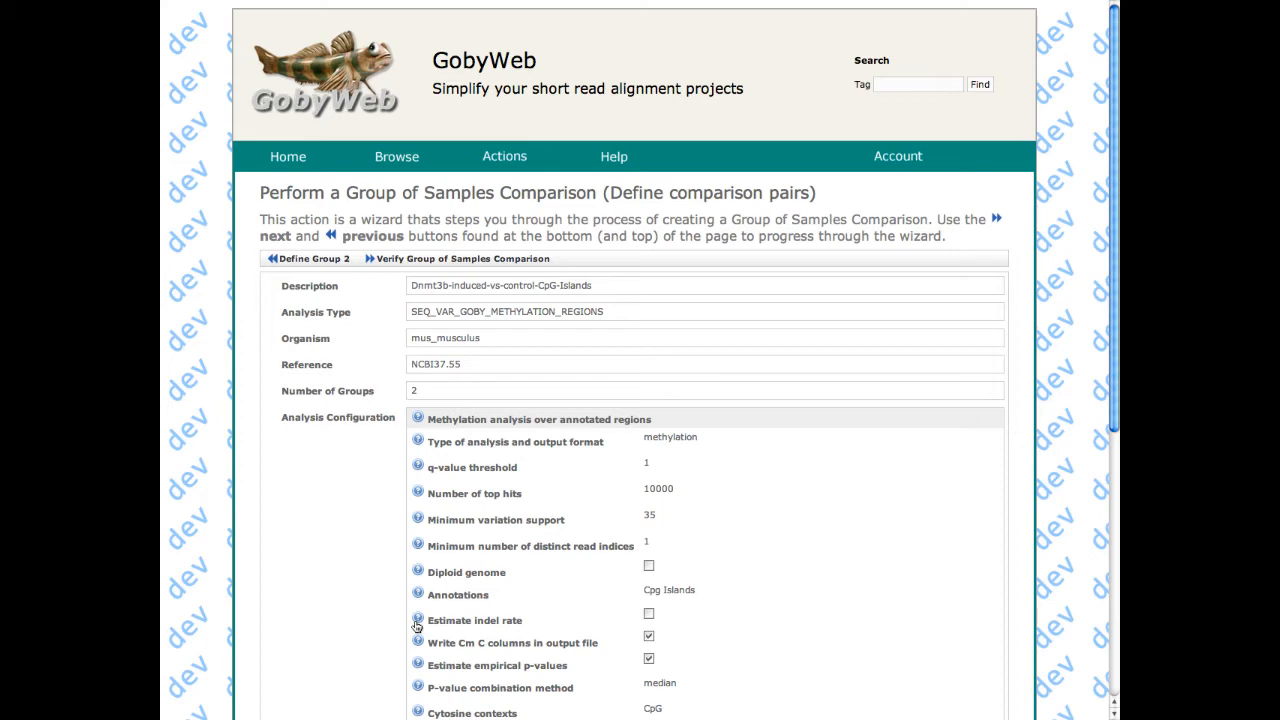
scroll(285, 597, "down", 5)
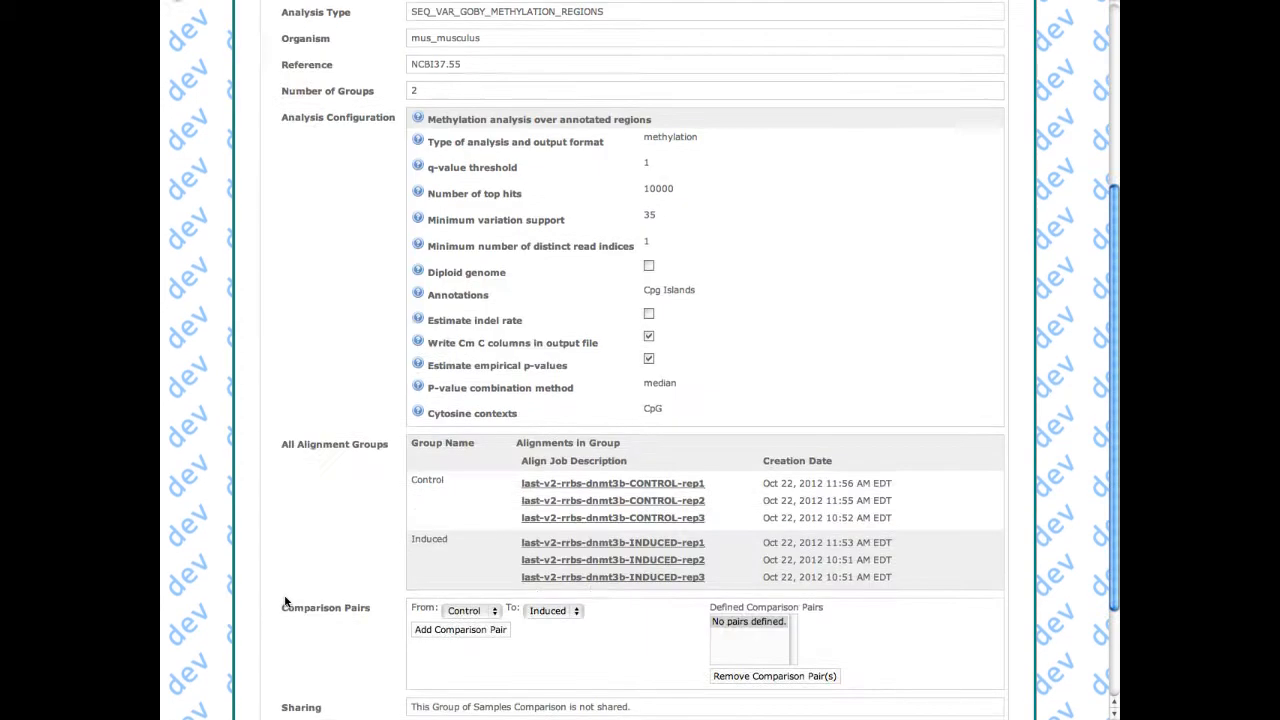
left_click(487, 492)
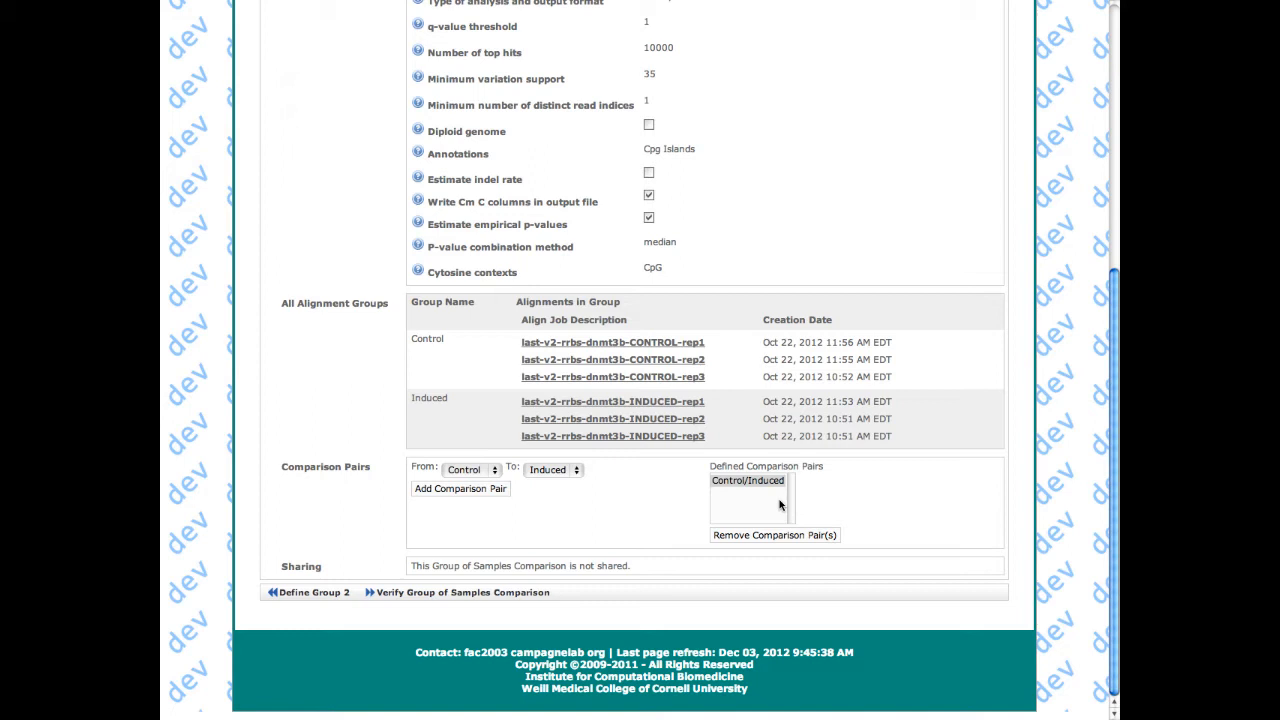
Step: Proceed to the verification of the comparison, review its configuration, groups and pair, and save the Group of Samples Comparison
left_click(479, 595)
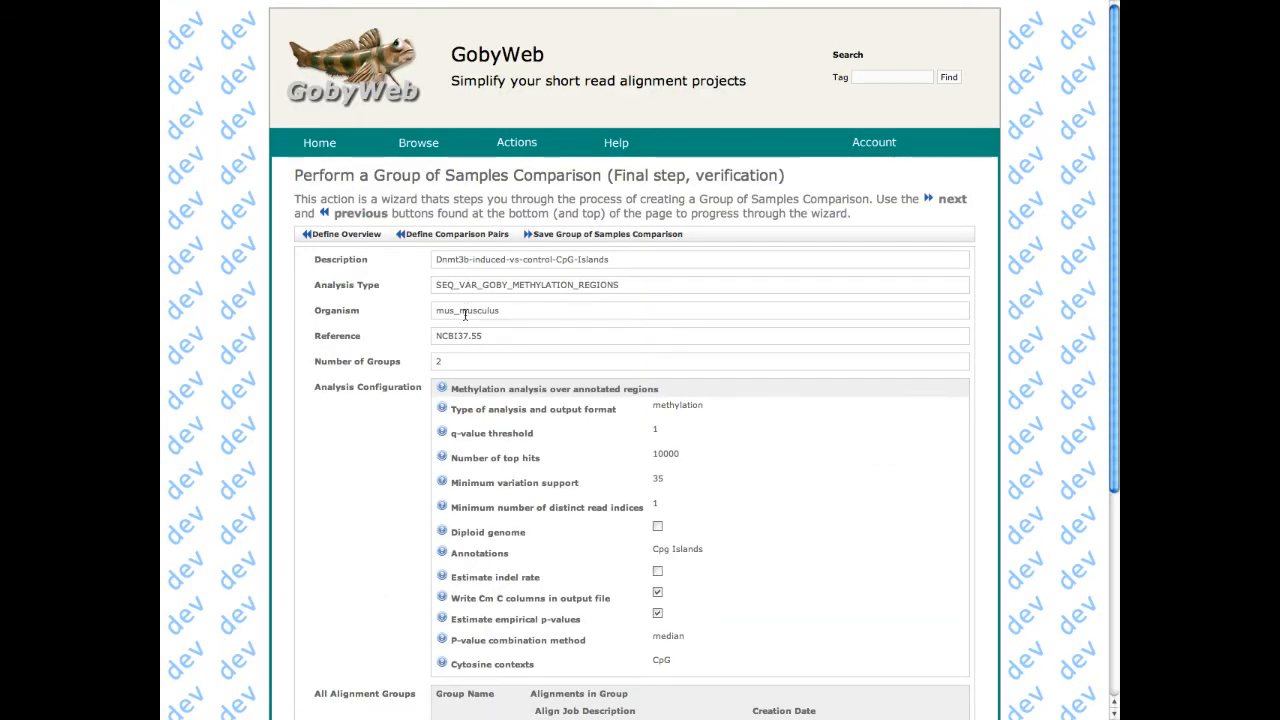
scroll(465, 305, "down", 1)
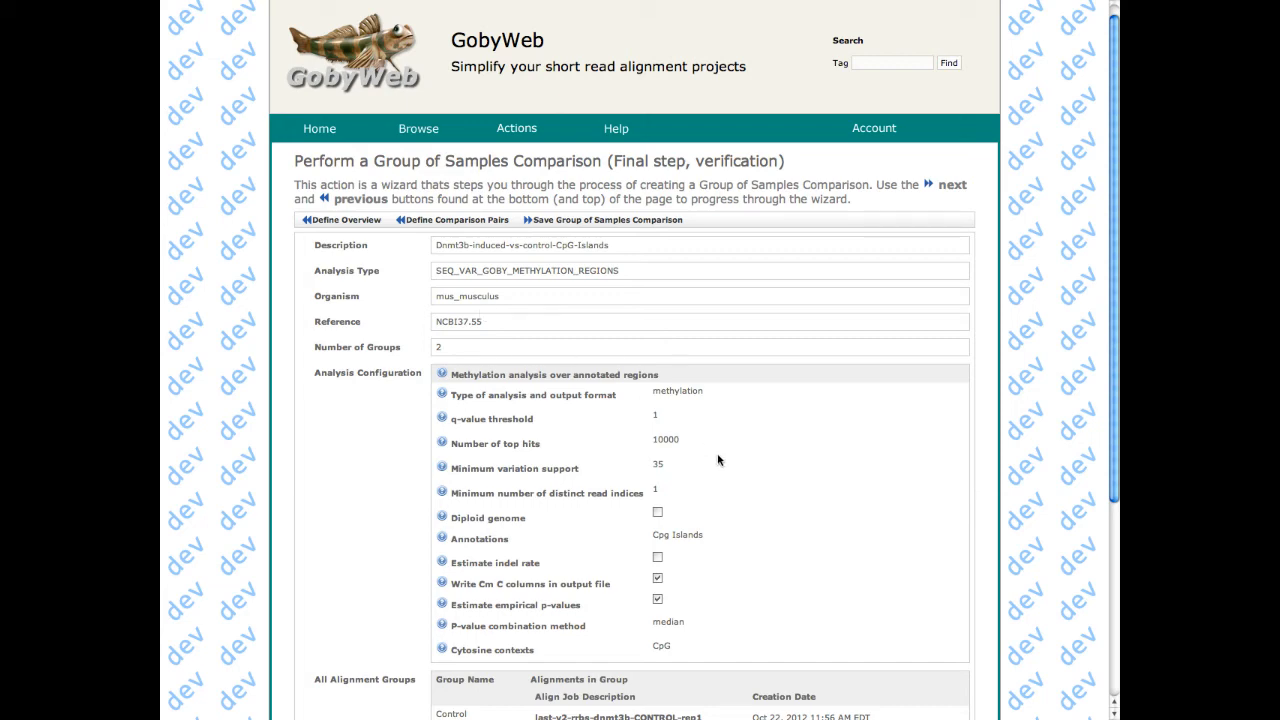
scroll(717, 453, "down", 2)
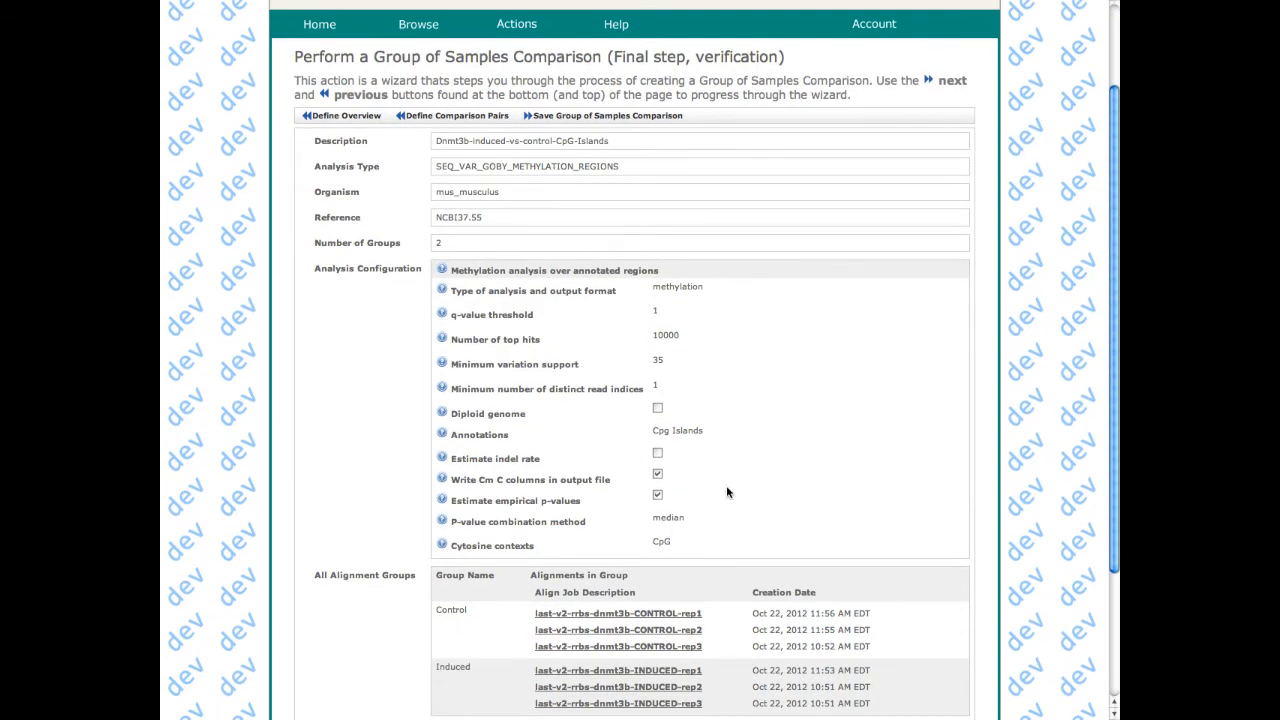
scroll(720, 522, "down", 4)
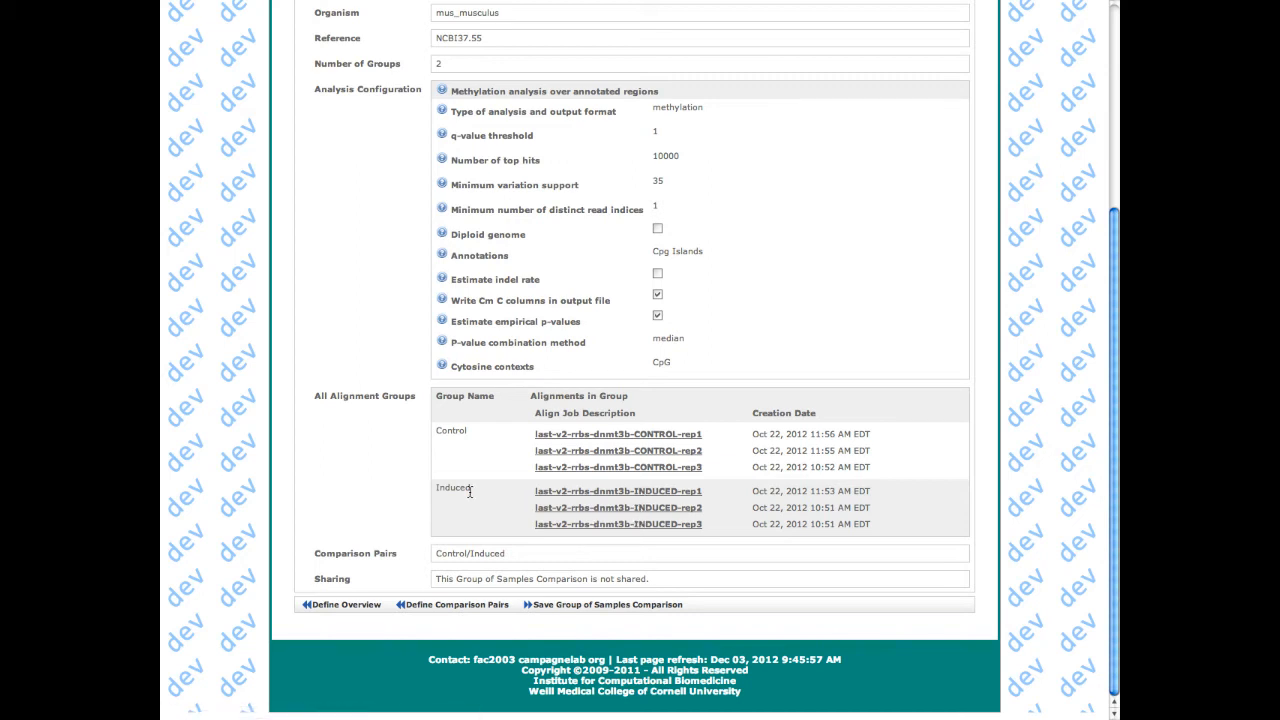
left_click(533, 606)
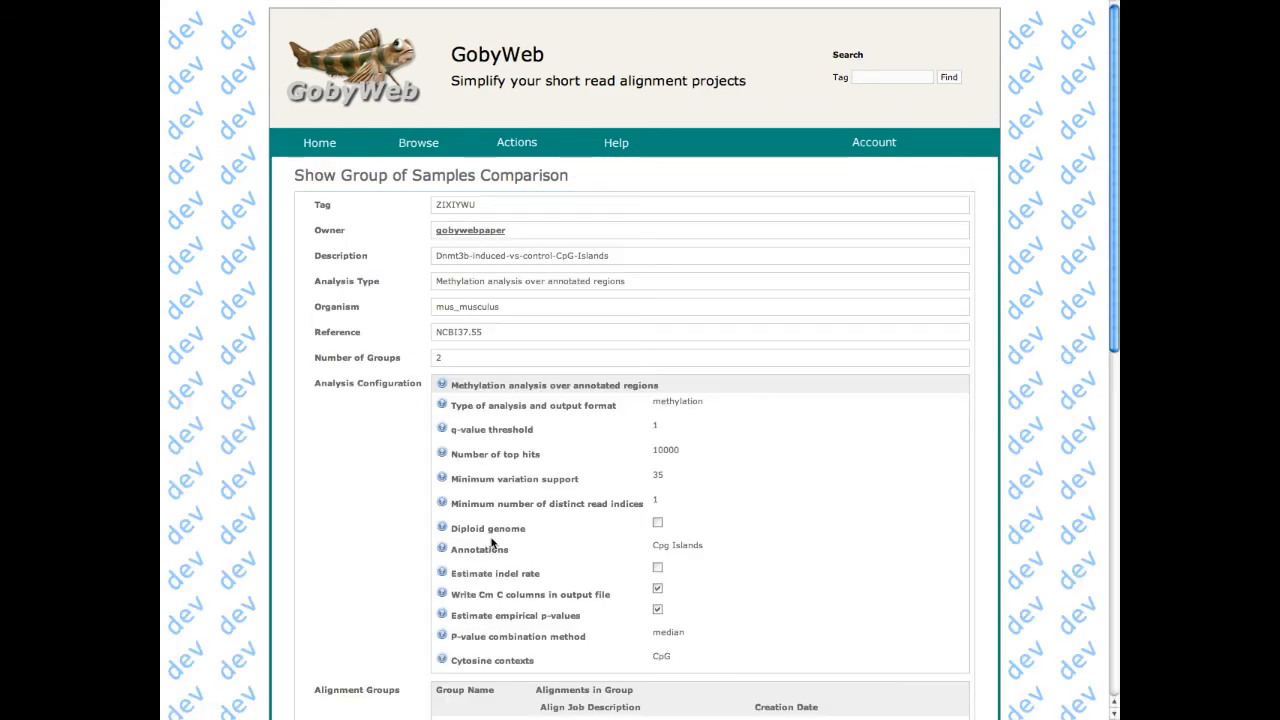
Step: Refresh the job status of the saved comparison twice to follow its status history
scroll(480, 445, "down", 5)
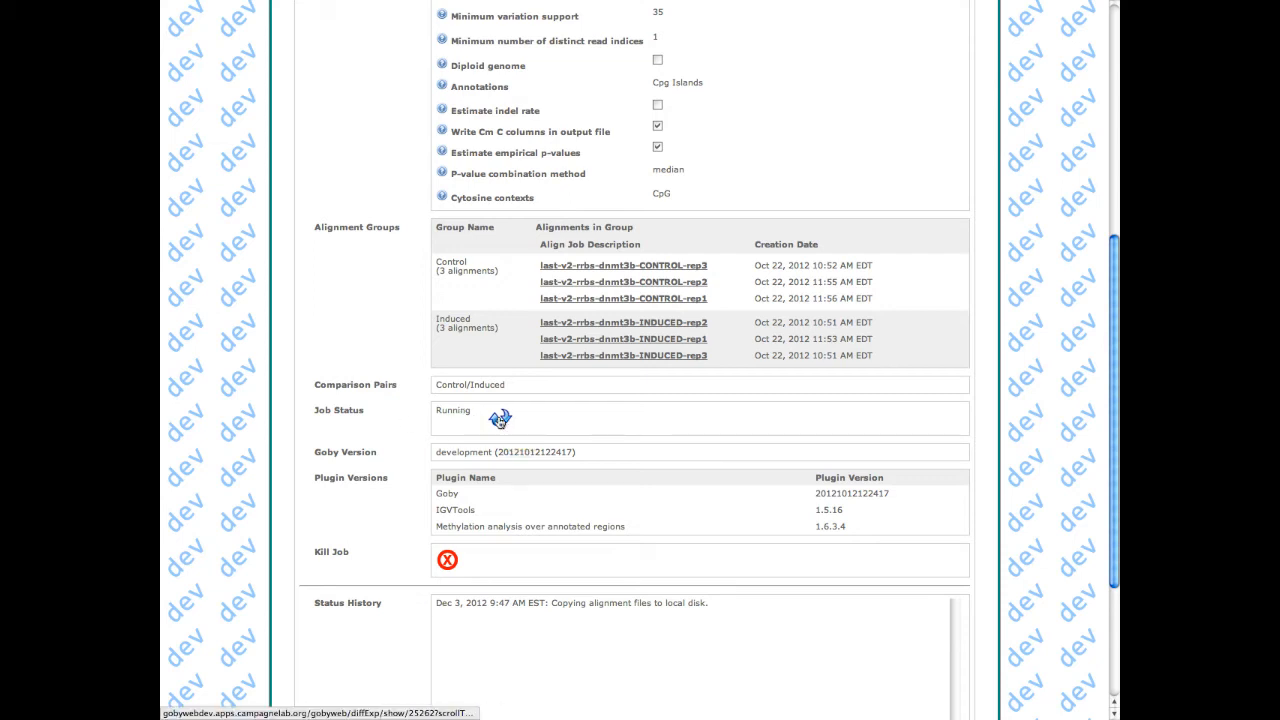
left_click(500, 420)
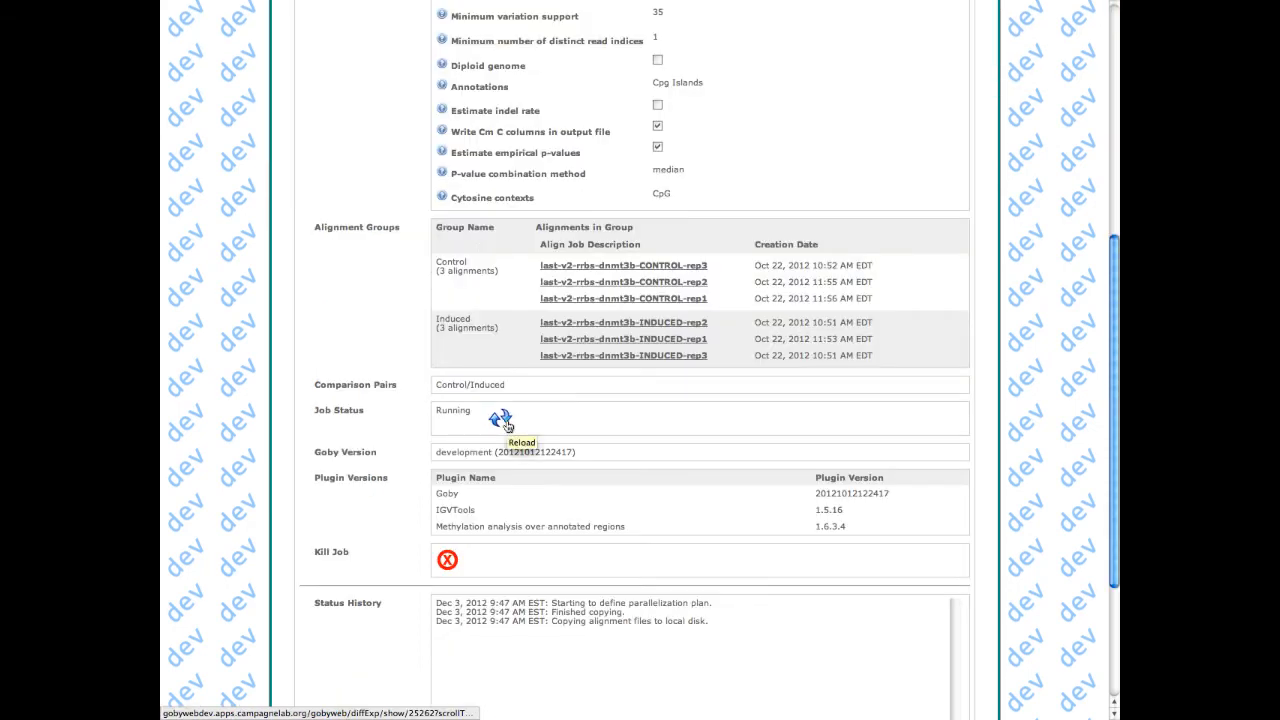
left_click(500, 420)
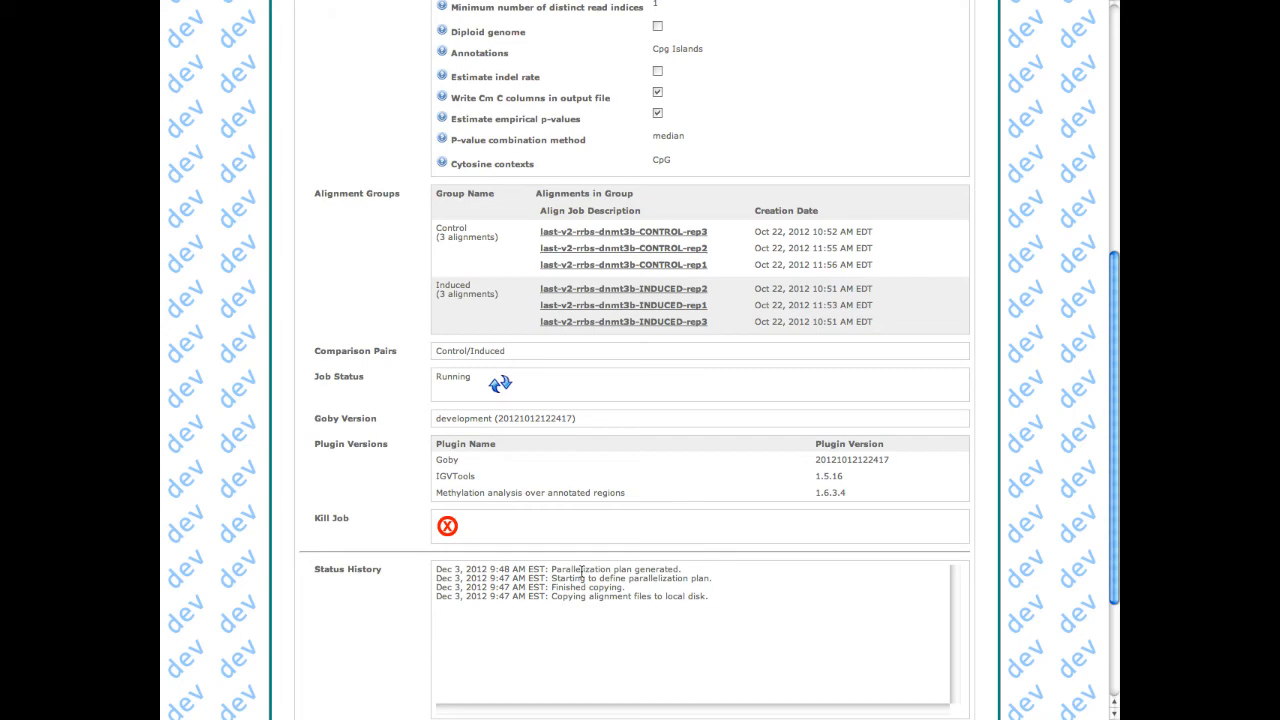
Step: Browse the list of methylation analyses and open the Dnmt3b-induced-vs-control-CpG-Islands comparison
key("super+minus")
key("super+minus")
key("super+plus")
scroll(581, 572, "up", 5)
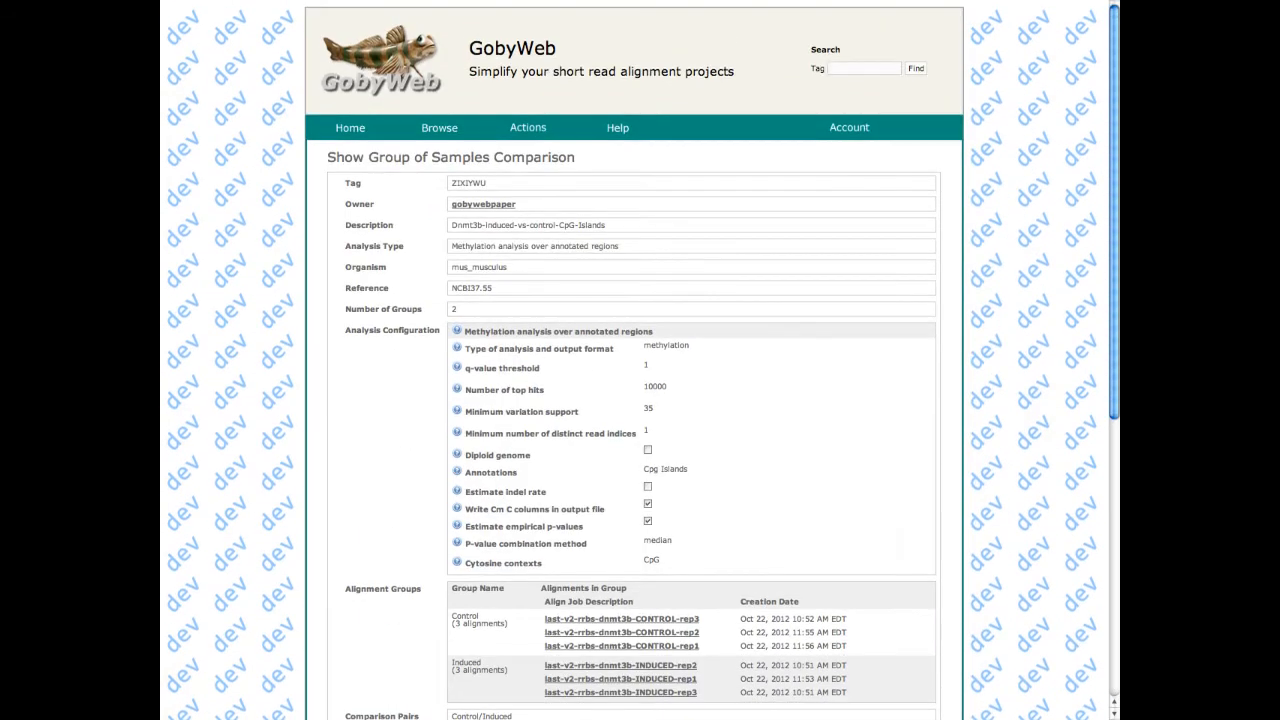
mouse_move(447, 138)
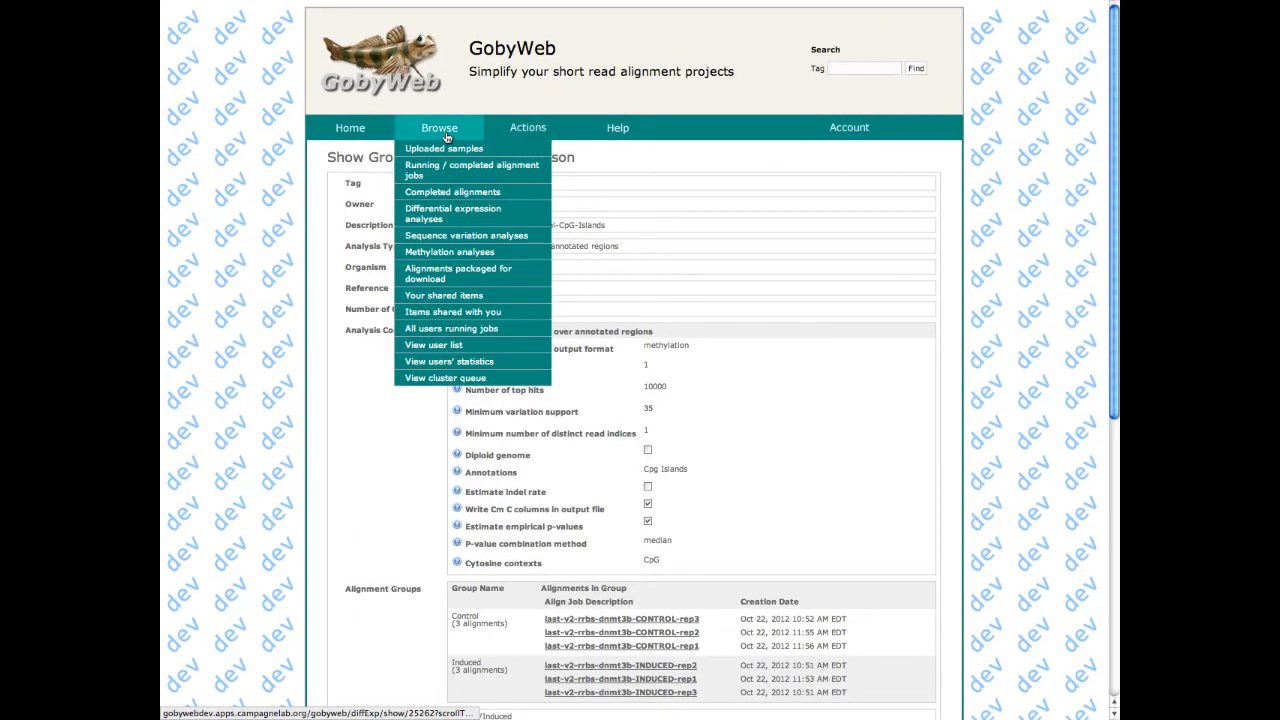
left_click(448, 253)
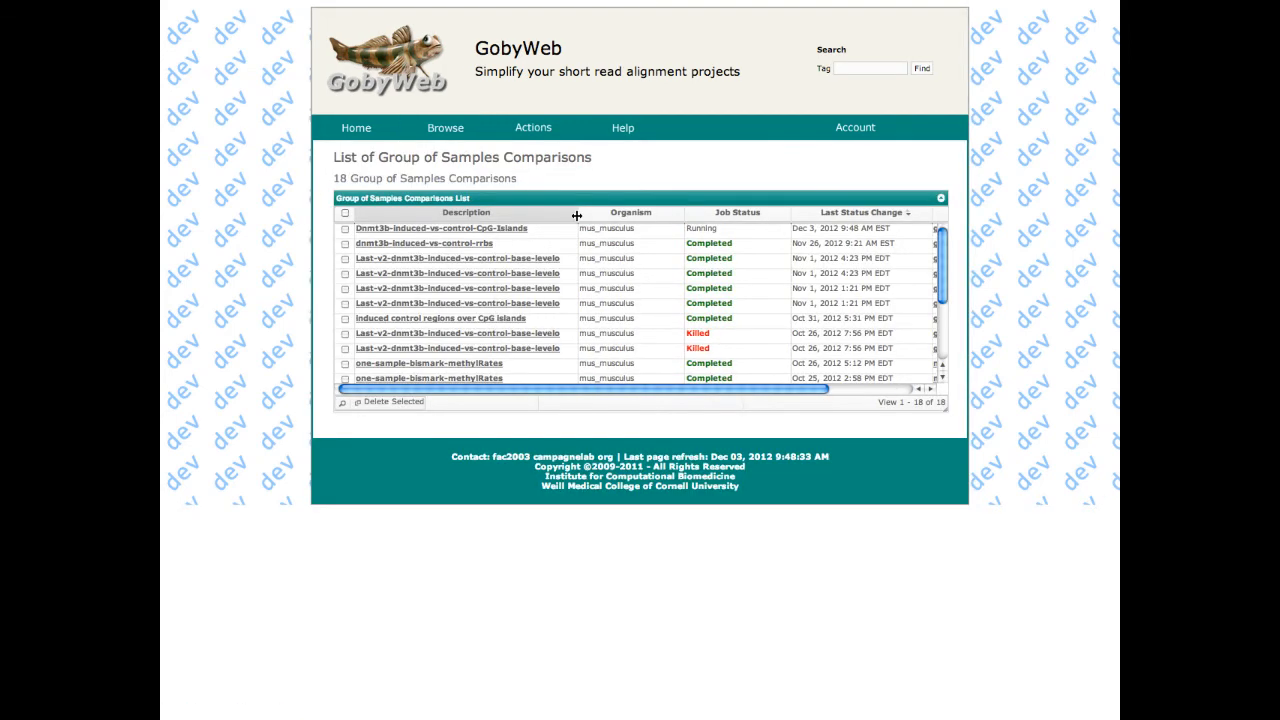
left_click(464, 230)
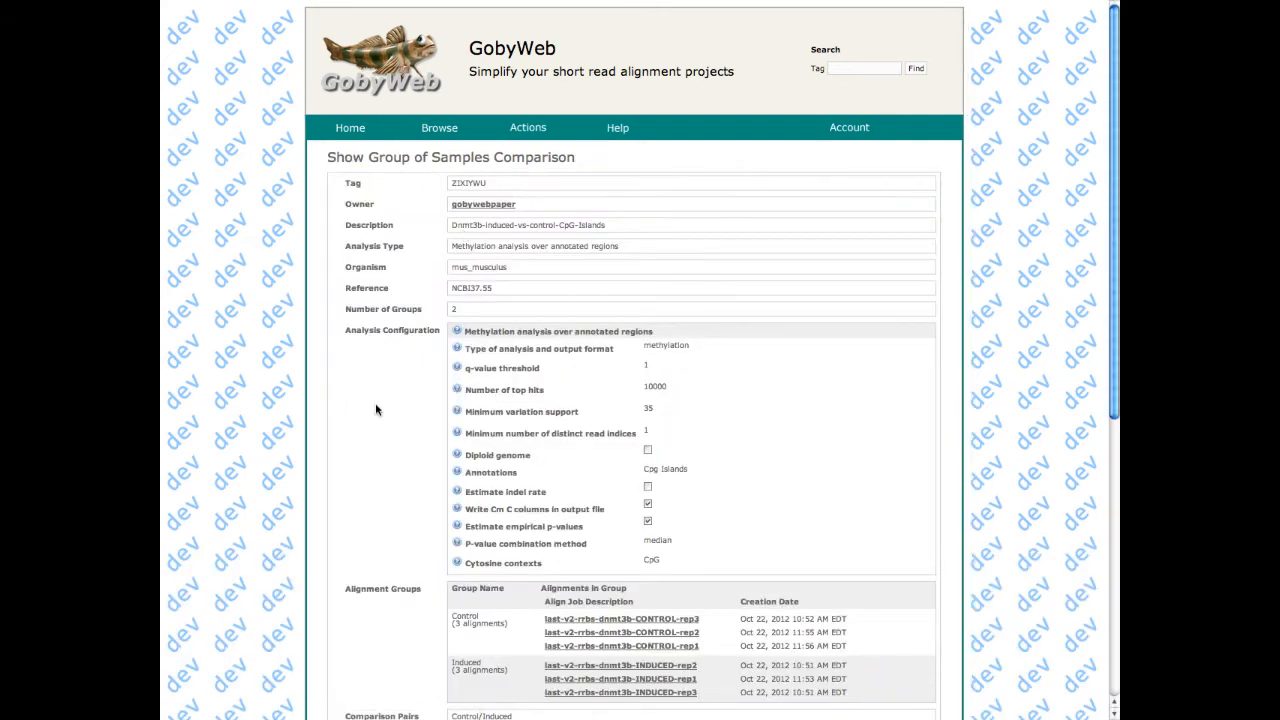
Step: Check the comparison's job status and available results, and open the completed analysis's table of statistics
scroll(618, 243, "down", 5)
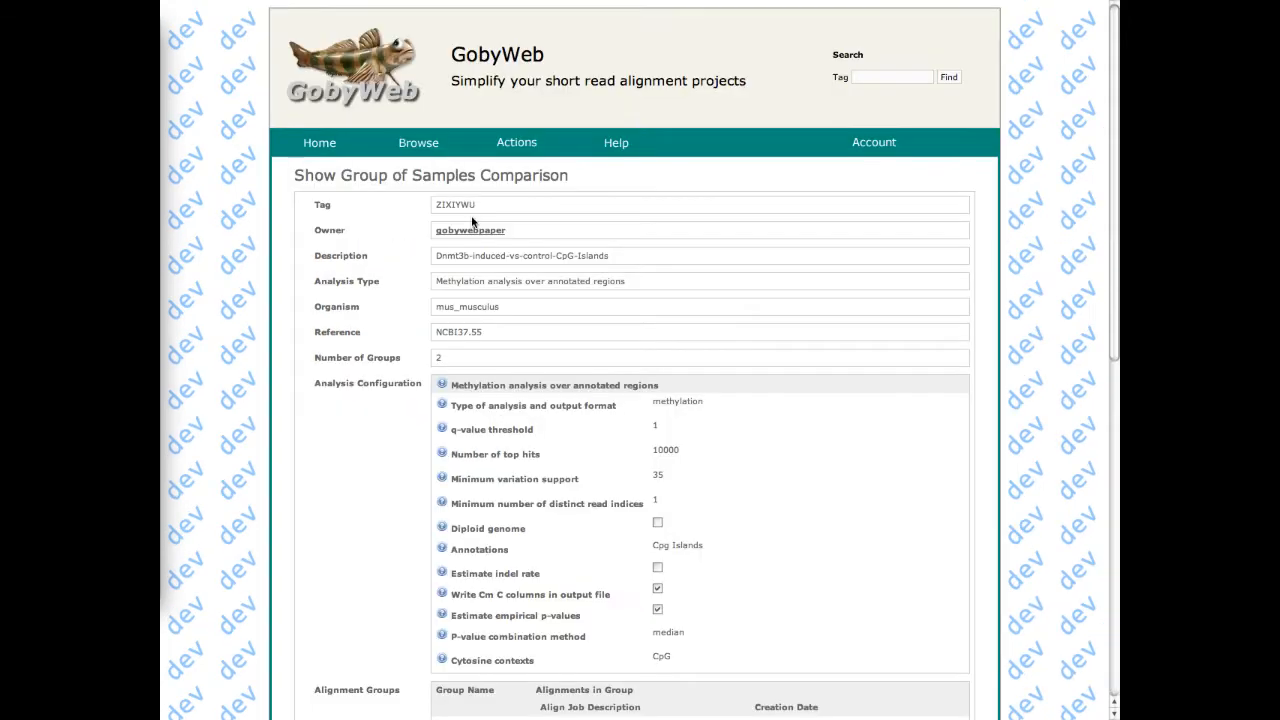
scroll(472, 222, "down", 6)
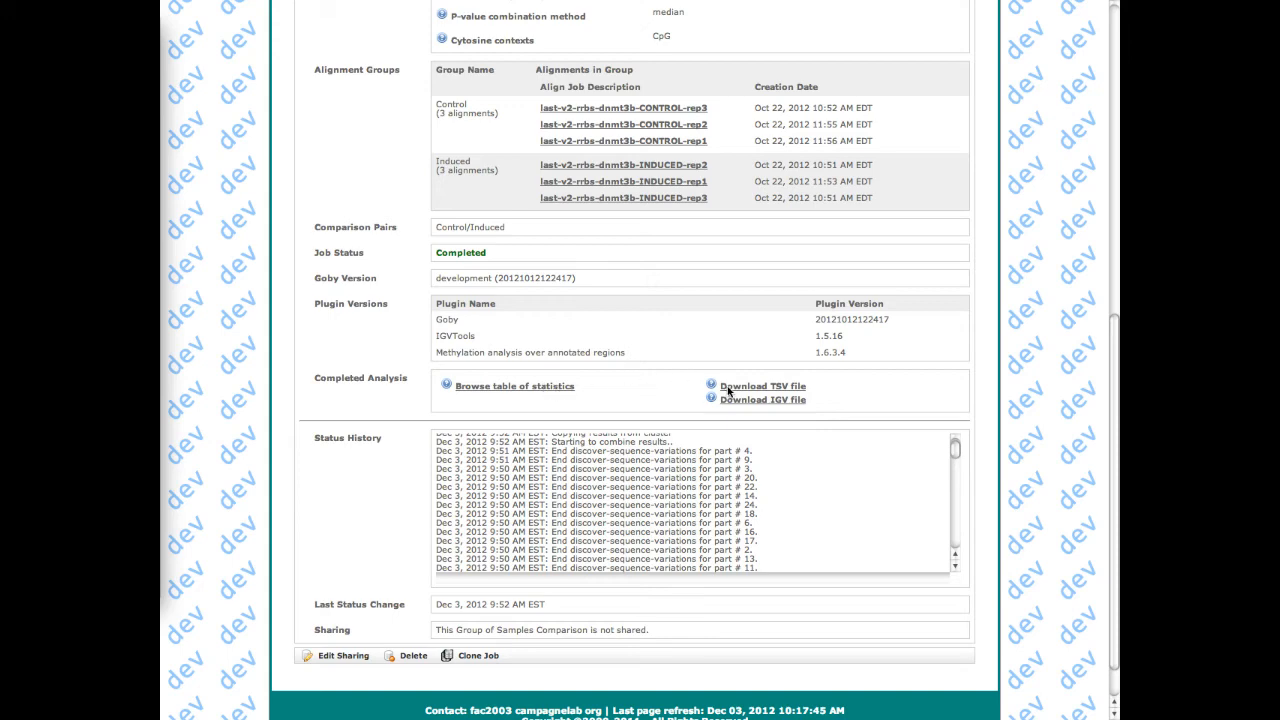
left_click(560, 388)
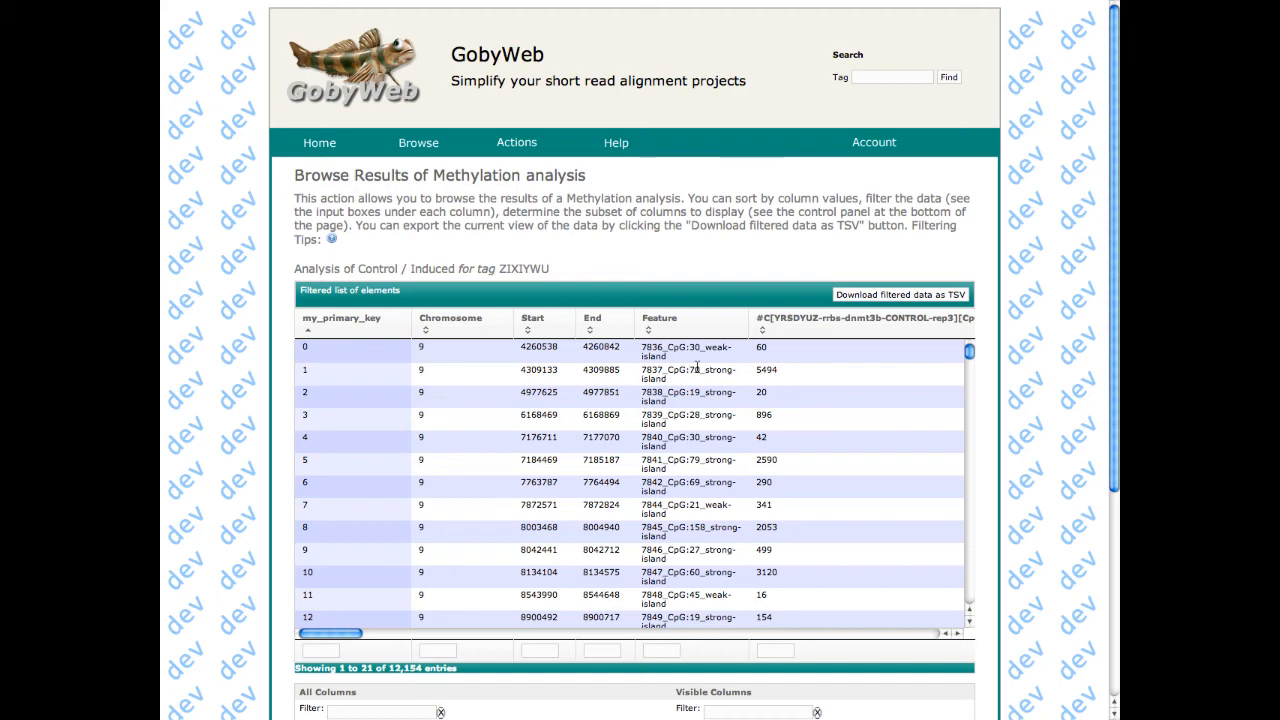
Step: Examine the methylation results table and its lists of all columns and visible columns
scroll(697, 368, "right", 6)
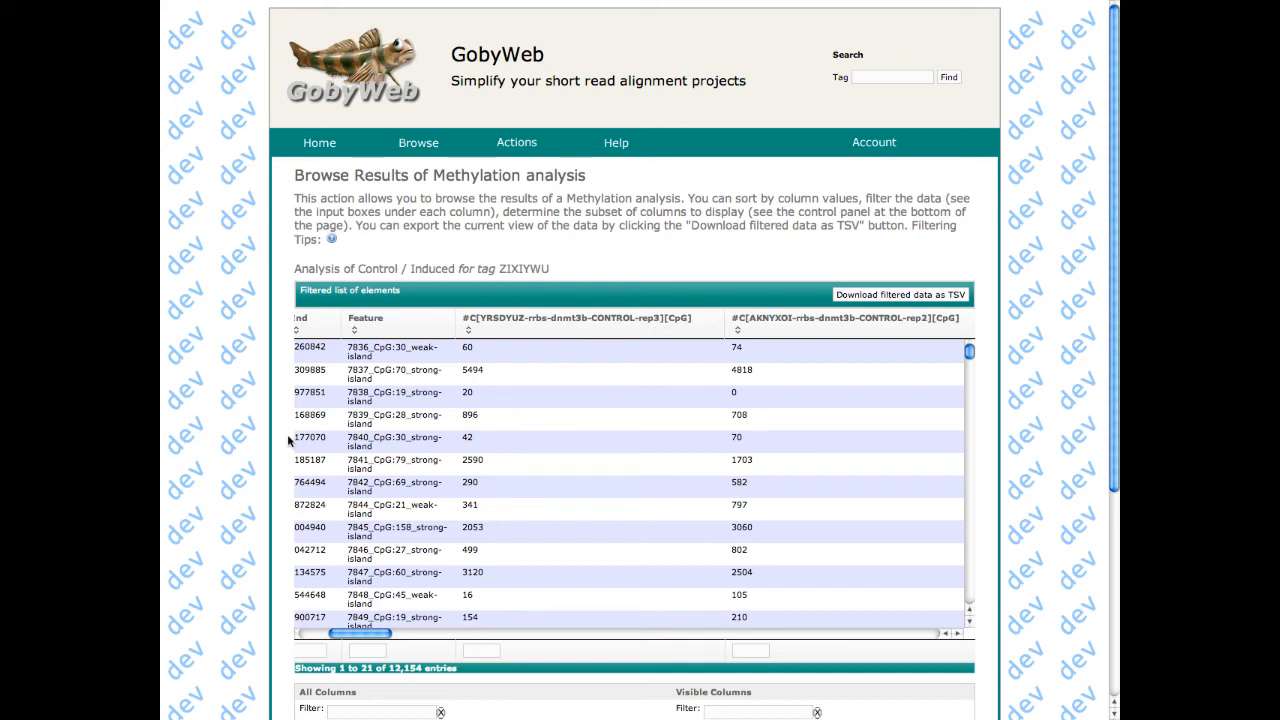
scroll(660, 327, "down", 5)
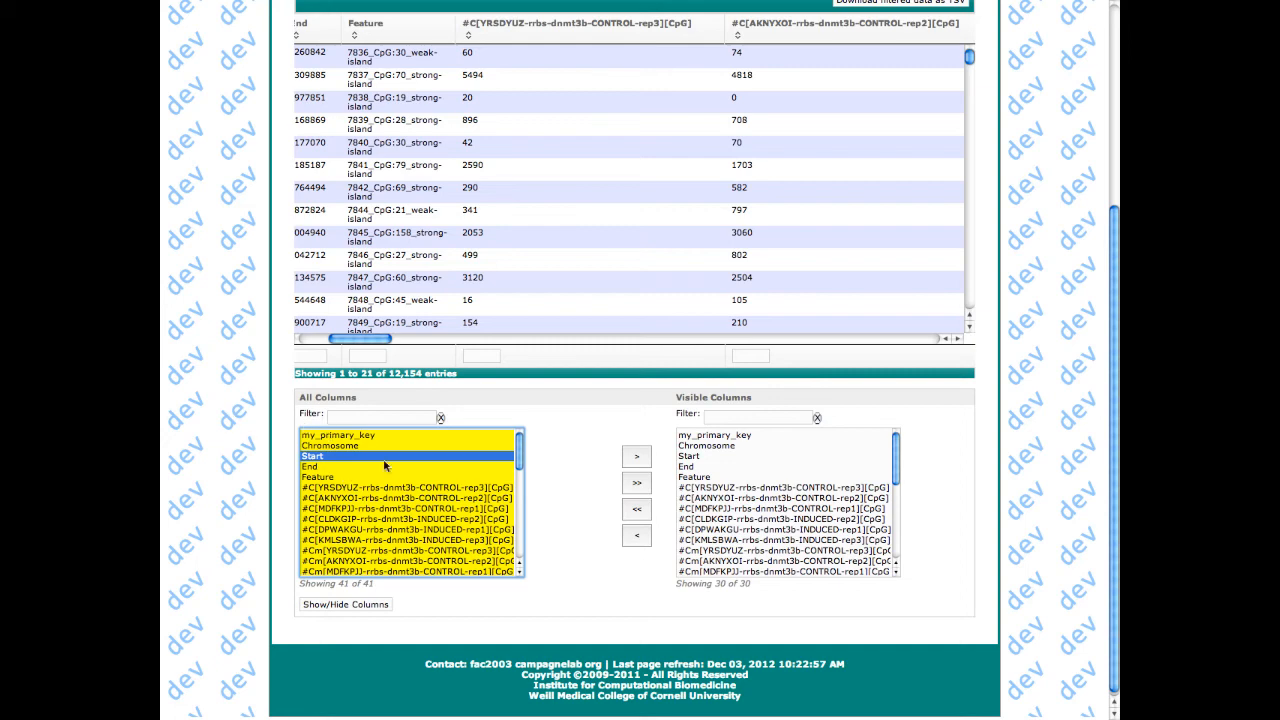
left_click(485, 511)
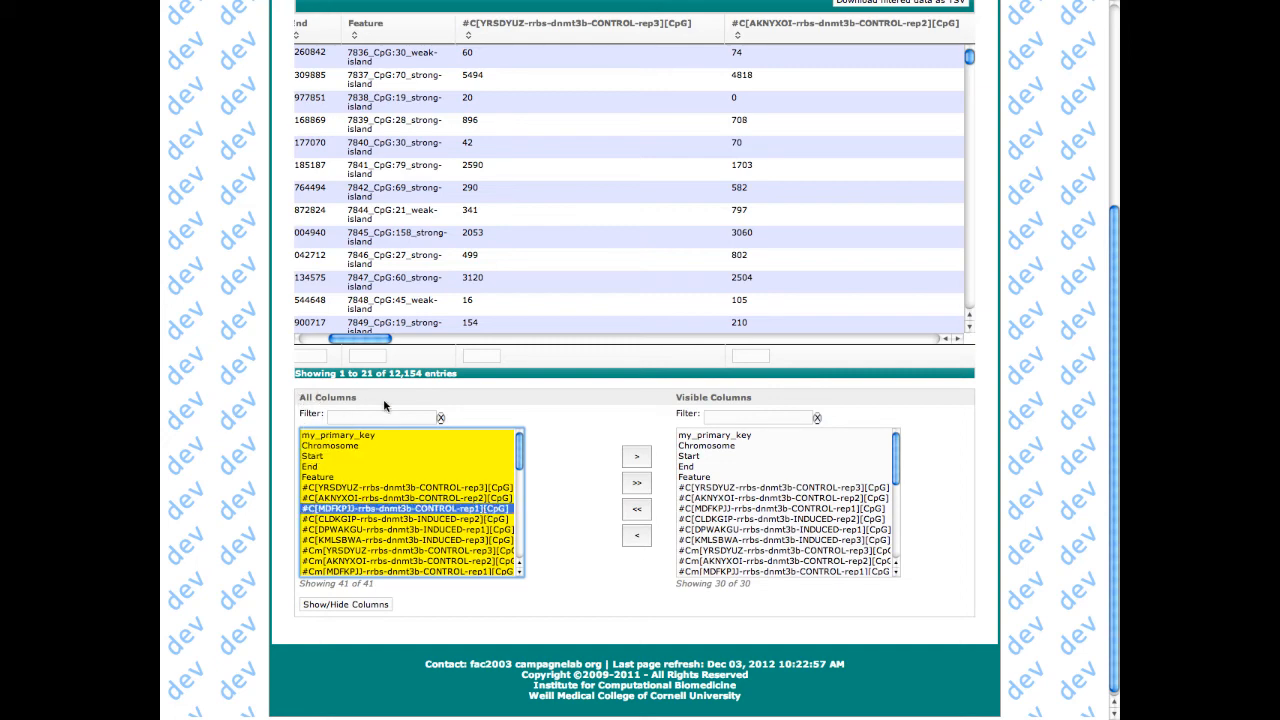
scroll(427, 490, "down", 5)
scroll(427, 490, "down", 3)
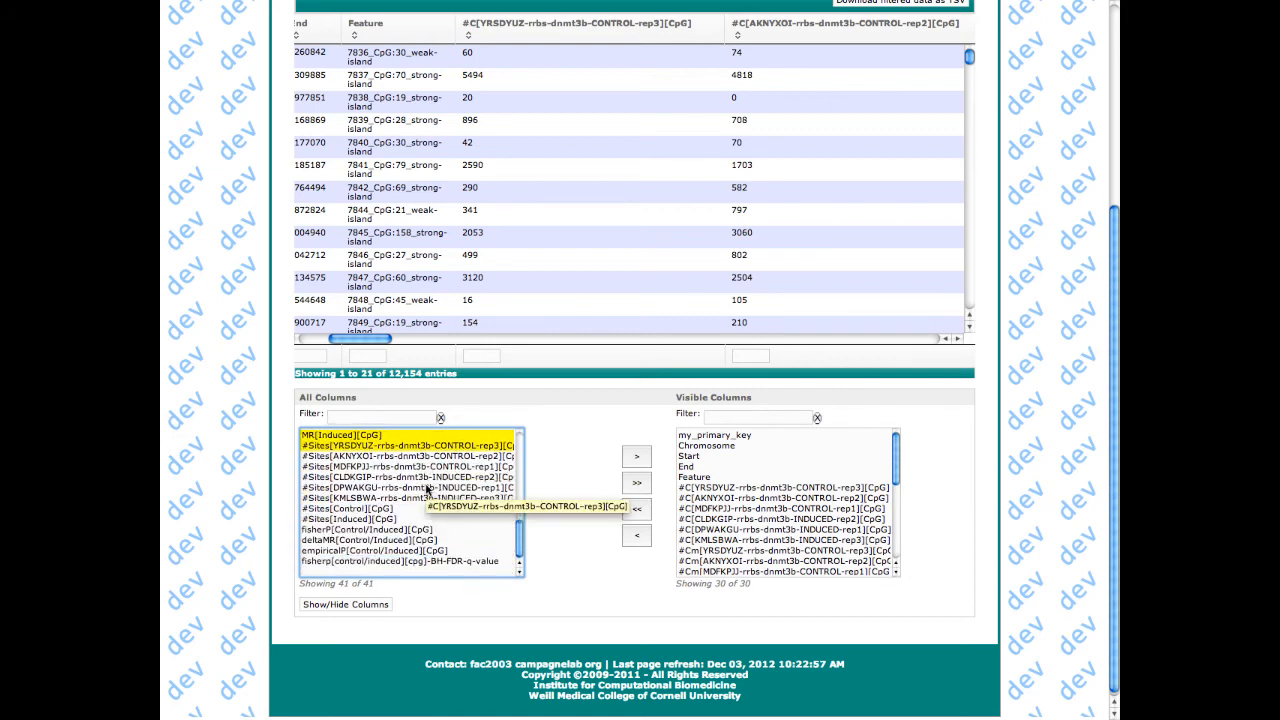
scroll(427, 490, "up", 6)
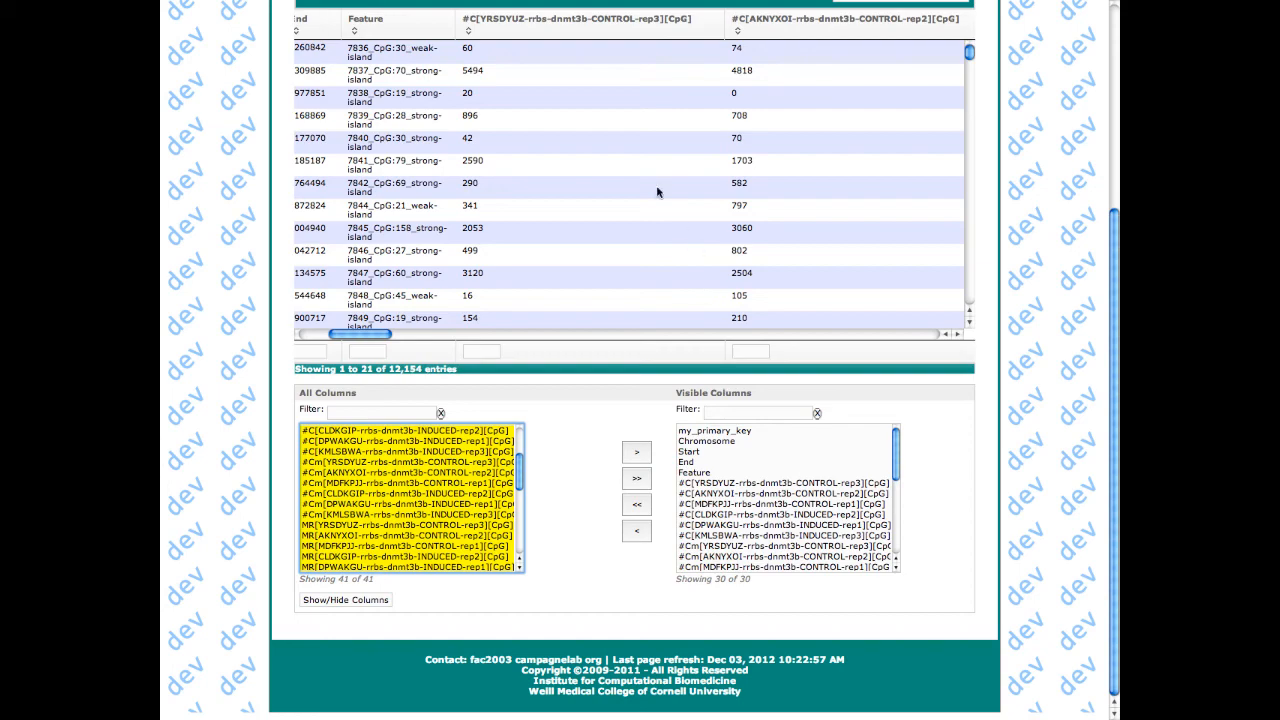
scroll(693, 490, "down", 1)
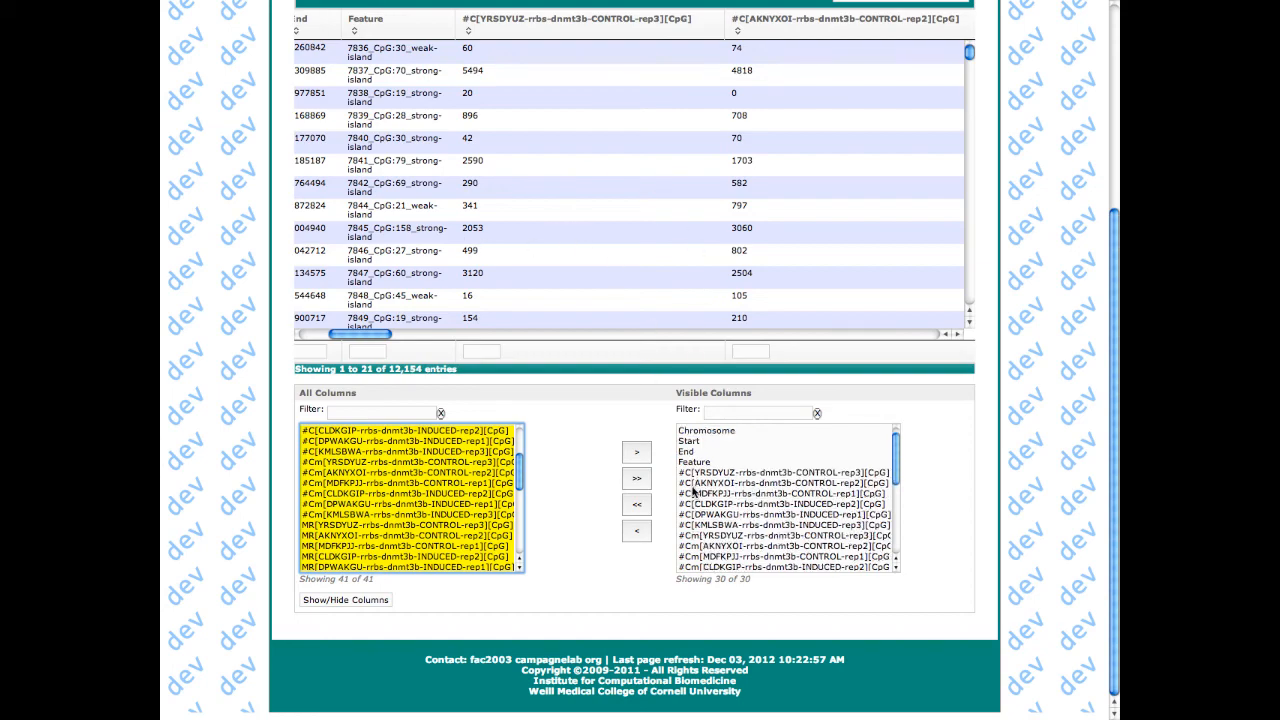
scroll(693, 490, "up", 5)
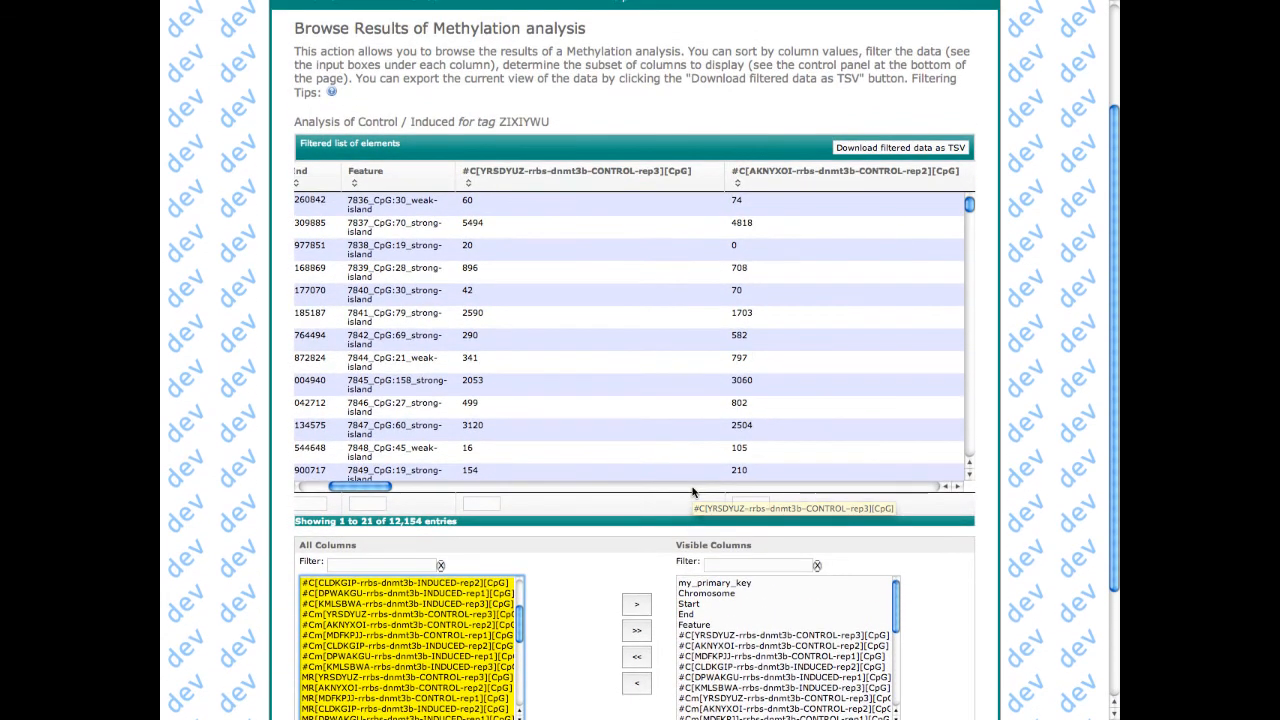
scroll(583, 641, "down", 3)
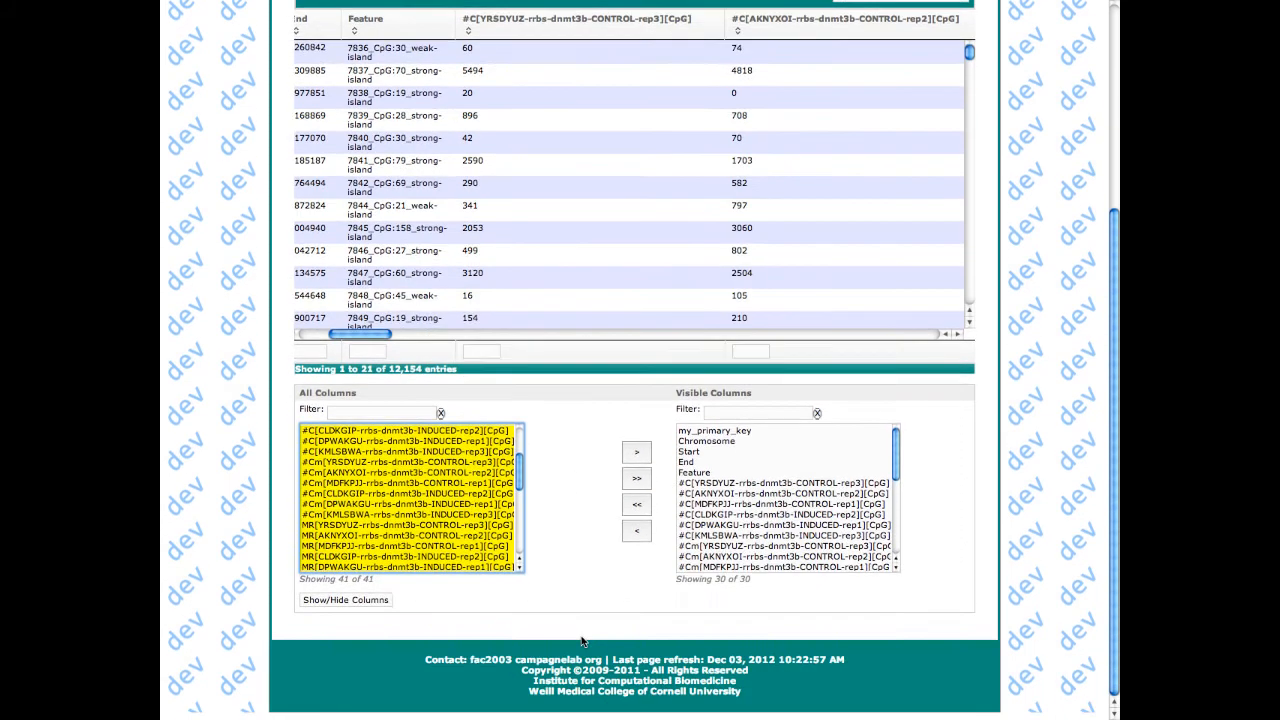
Step: Clear all visible columns of the results table and add back my_primary_key, Chromosome, Start, End and Feature
left_click(639, 506)
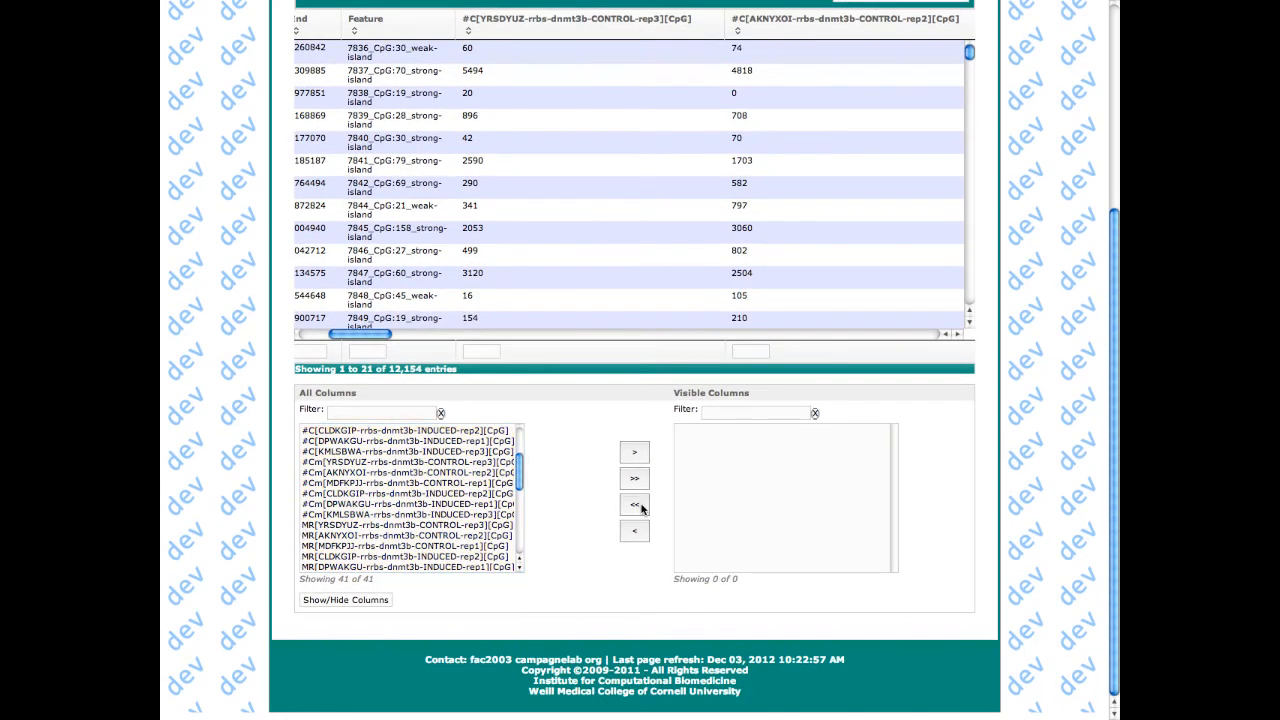
left_click(355, 601)
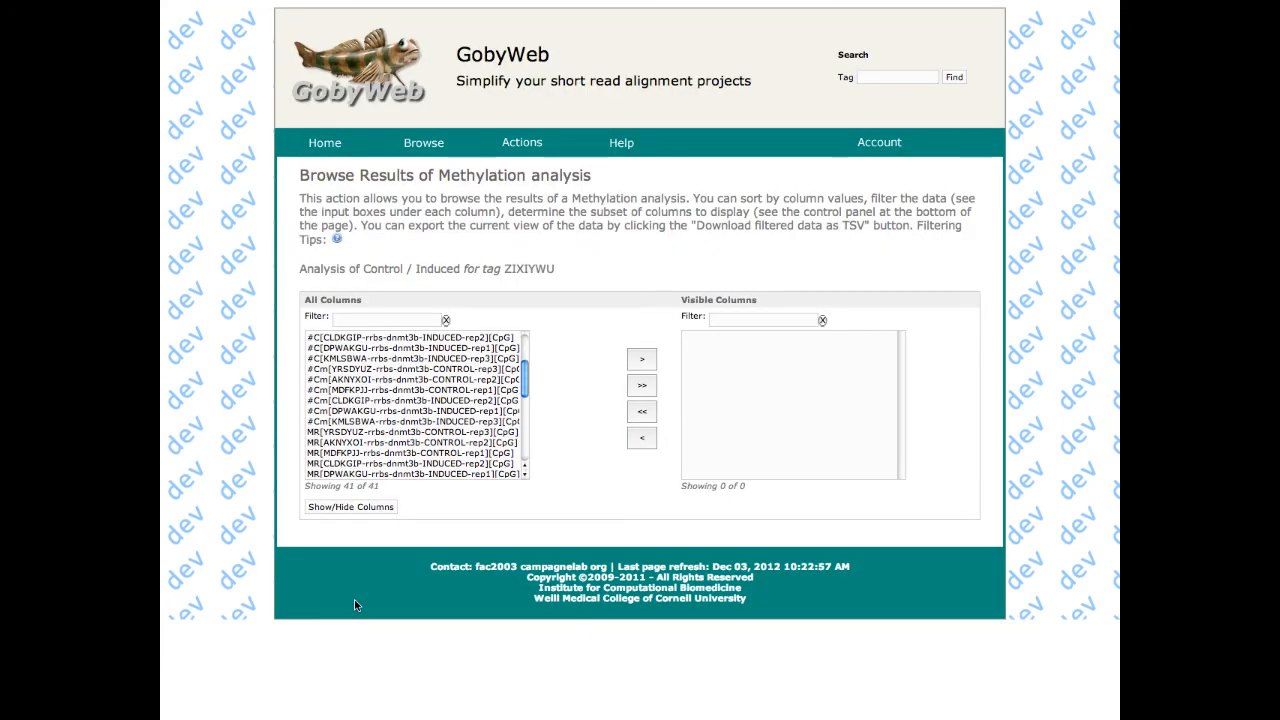
scroll(394, 444, "up", 3)
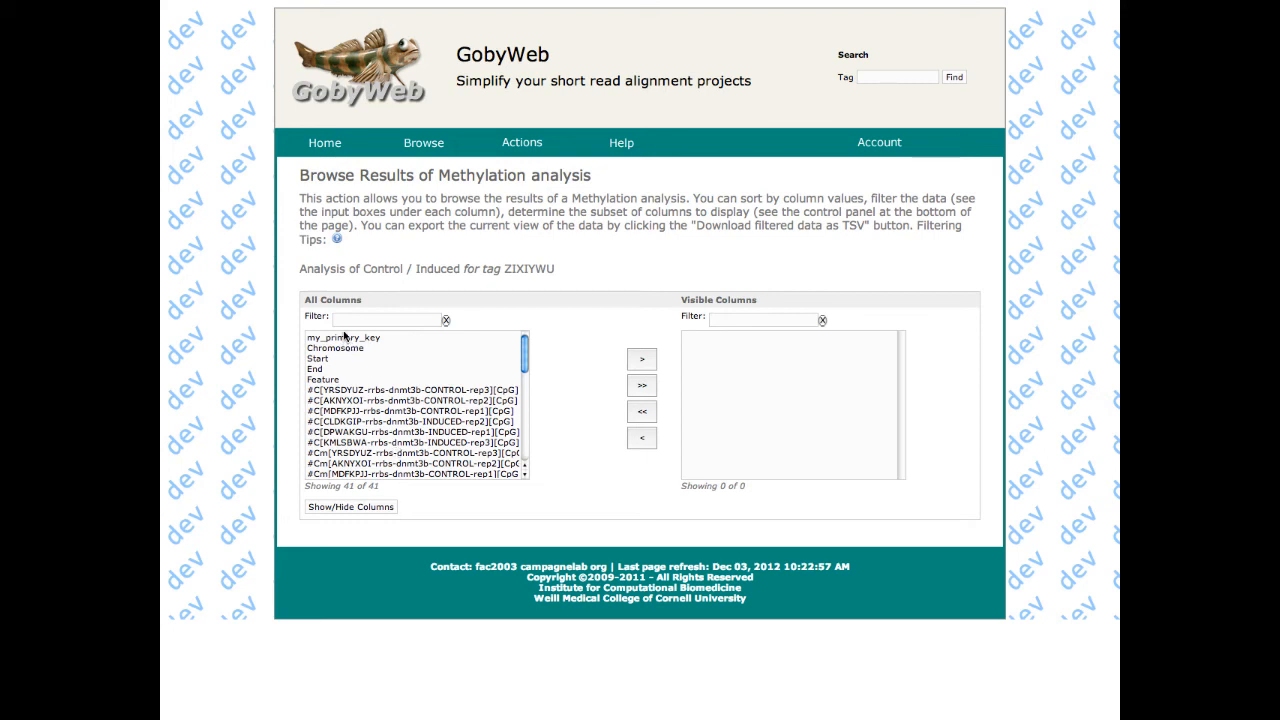
left_click(344, 338)
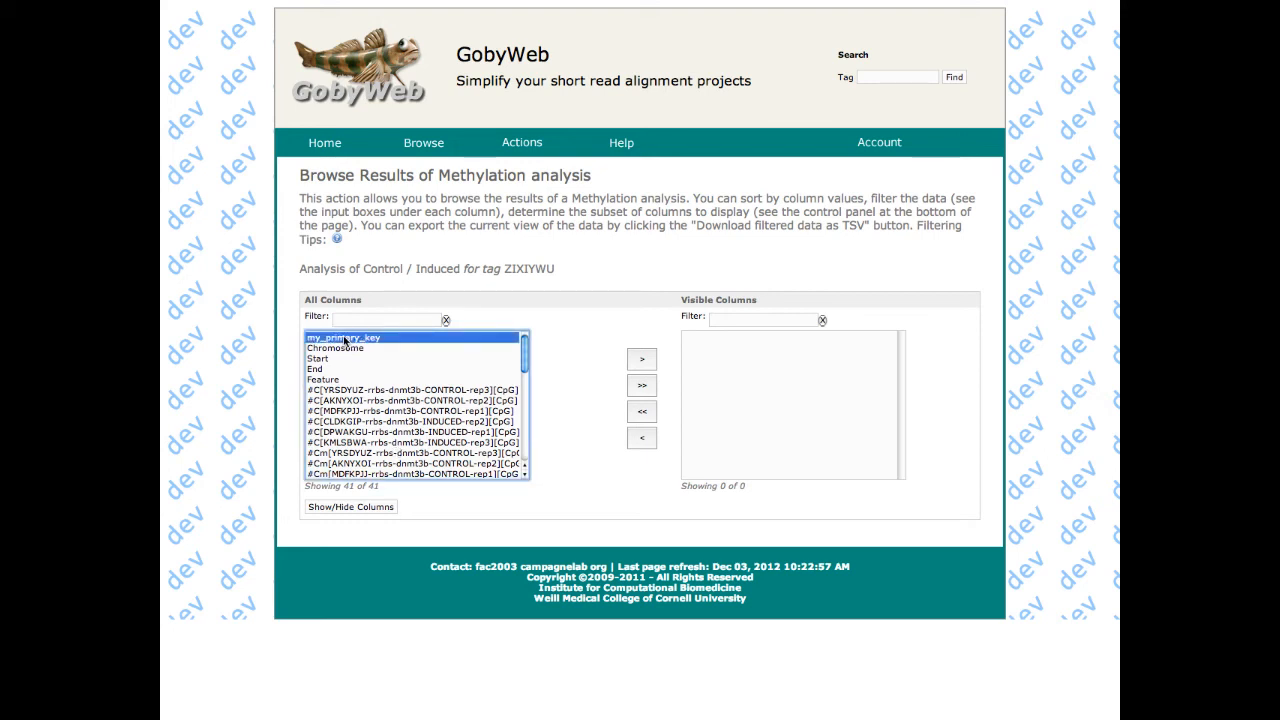
left_click_drag(344, 341, 340, 369)
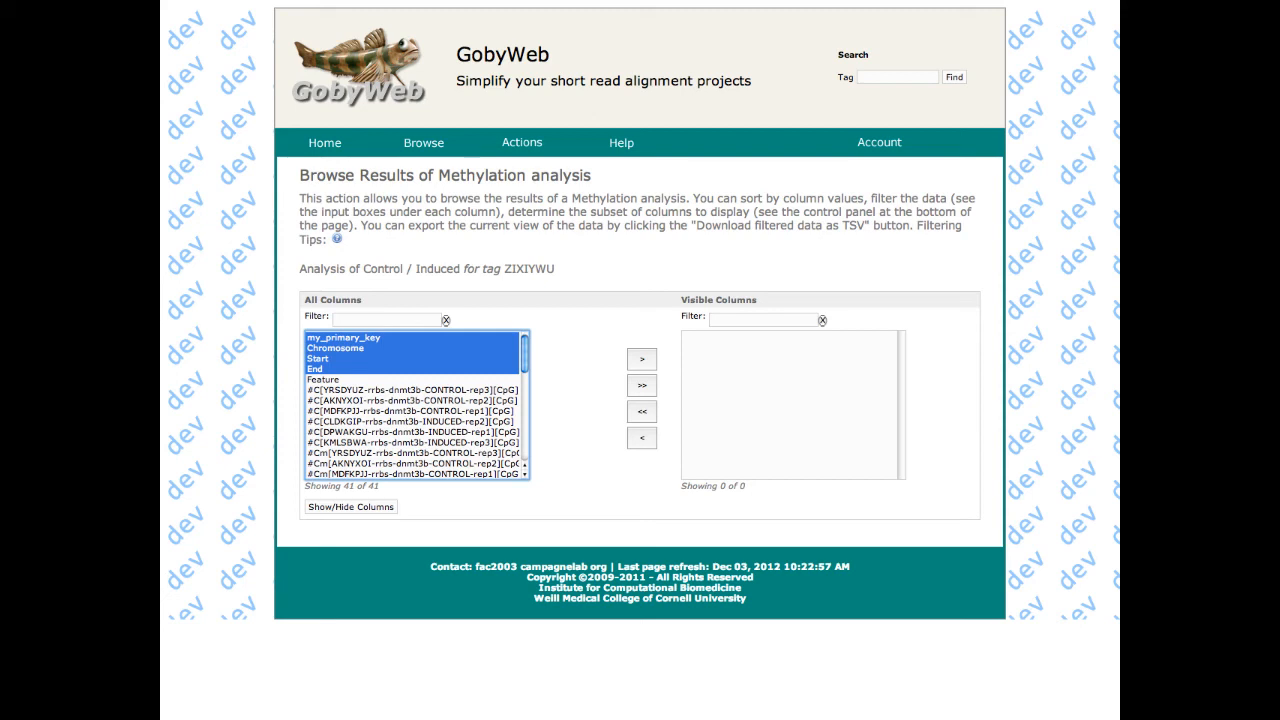
key("shift+Down")
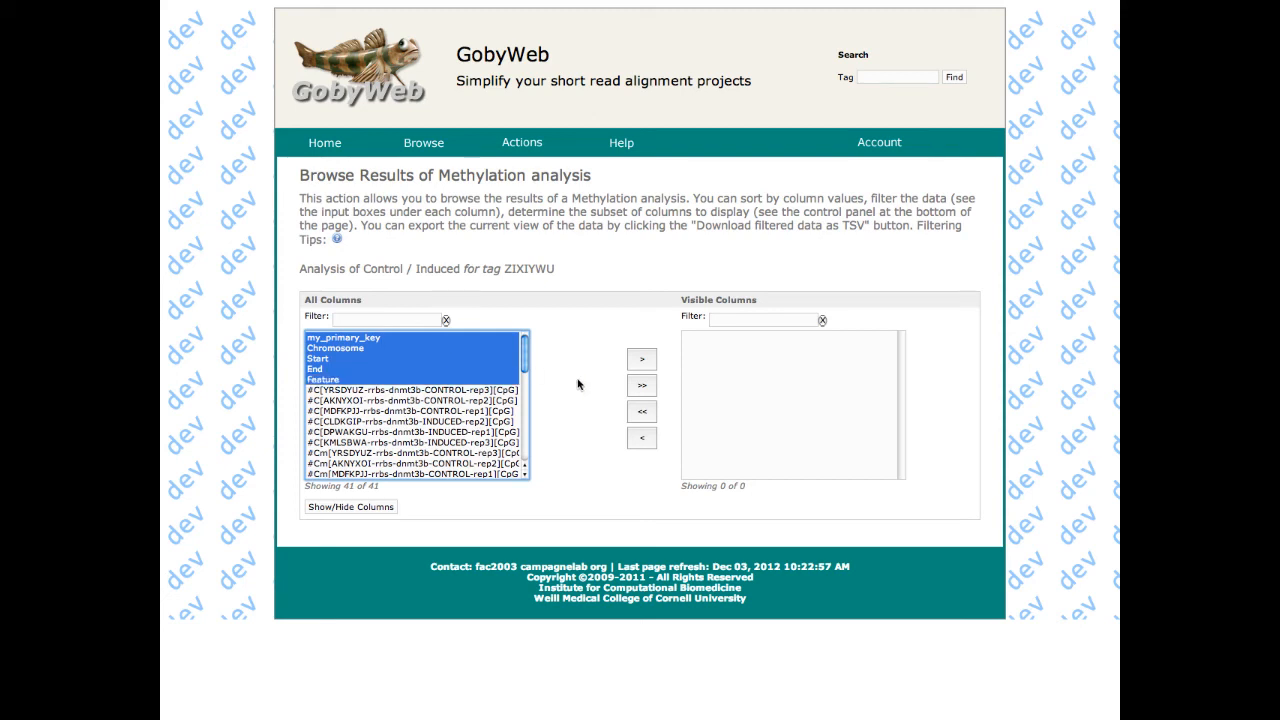
left_click(643, 360)
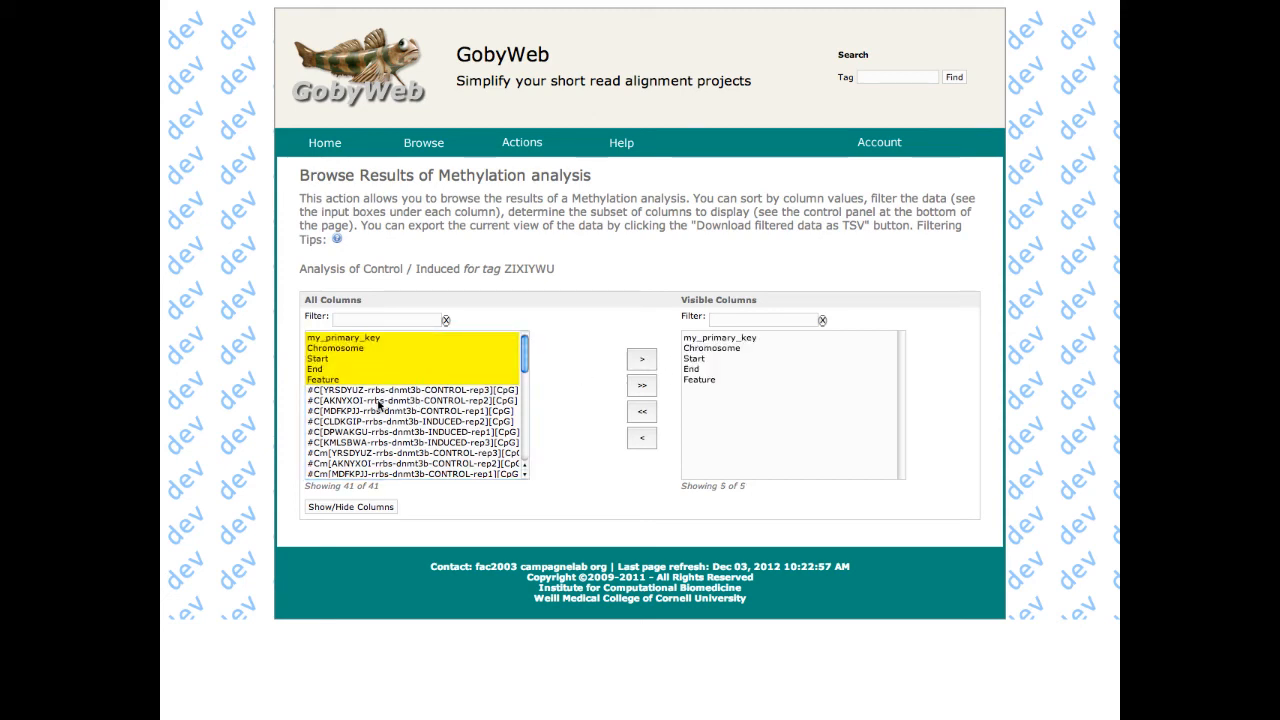
Step: Add the MR columns of the three CONTROL and three INDUCED replicates to the visible columns
scroll(380, 404, "down", 3)
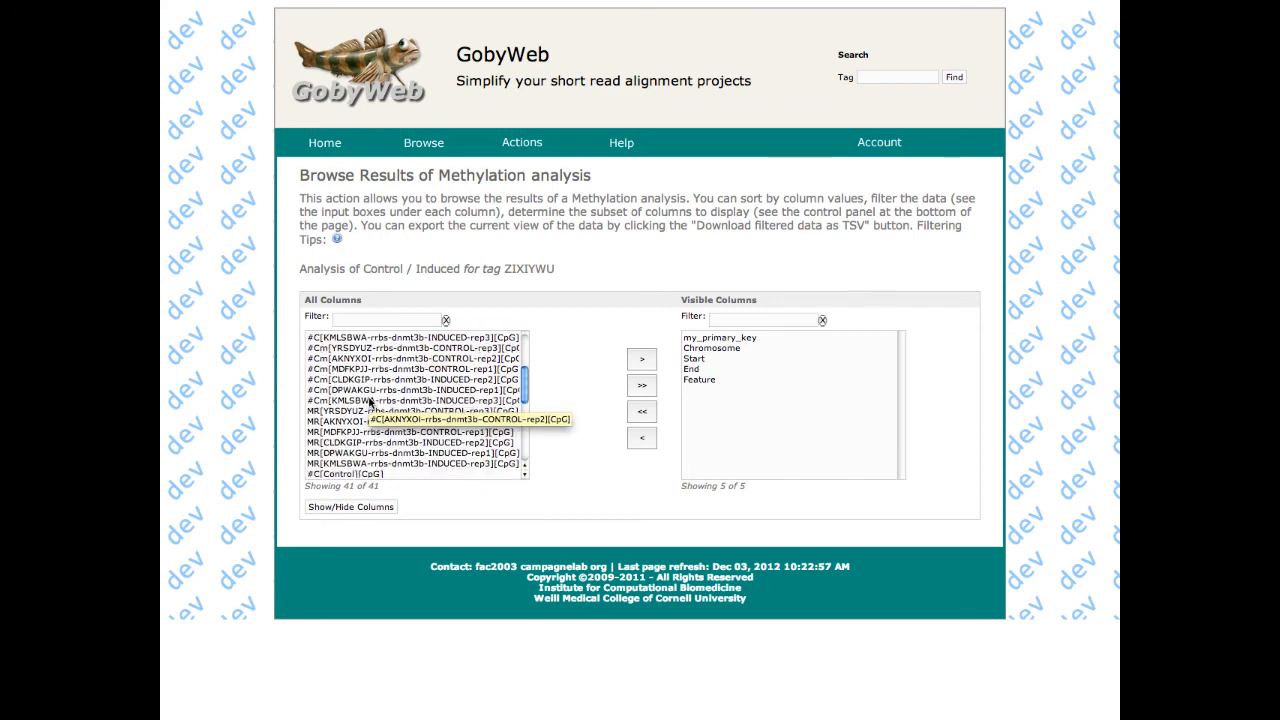
left_click(368, 402)
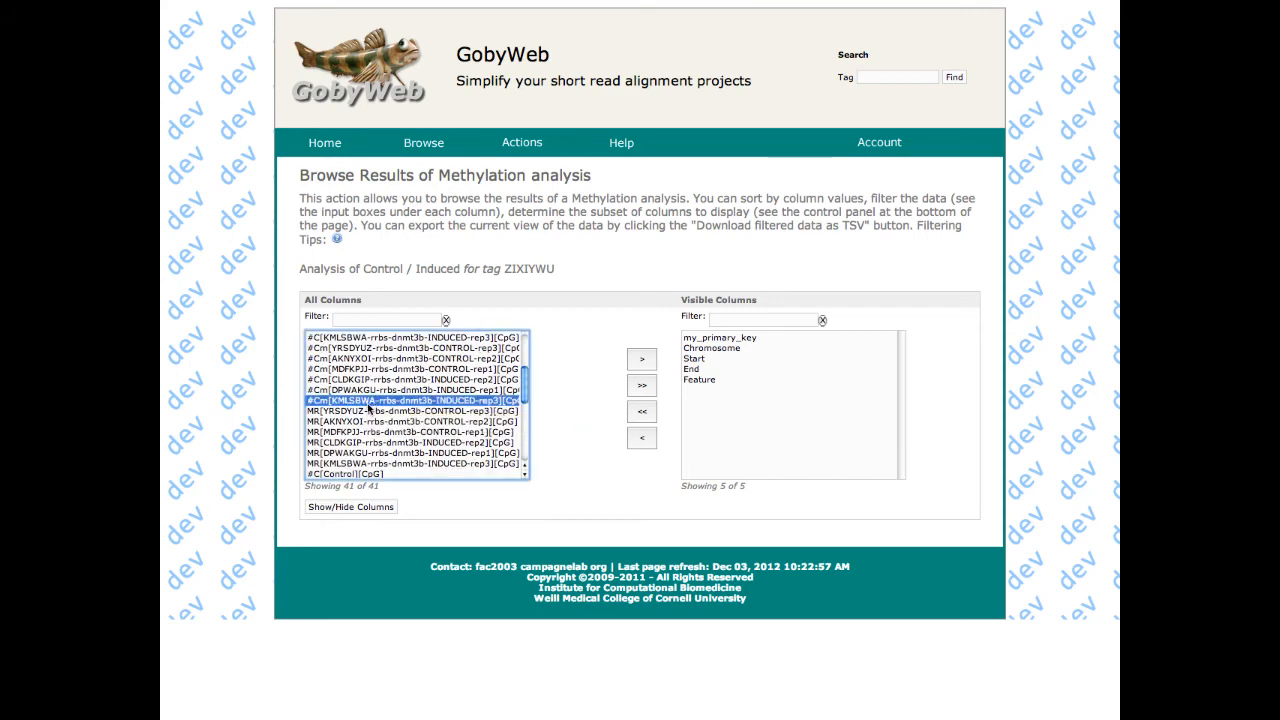
key("Down")
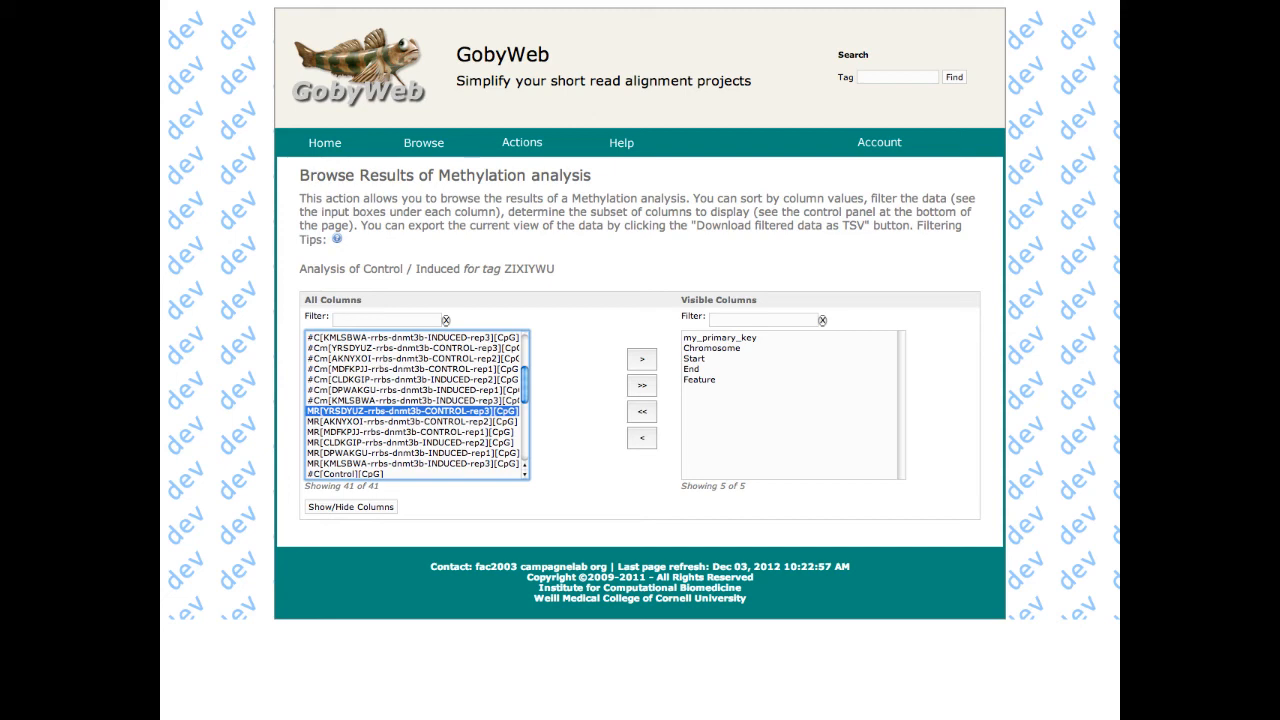
key("shift+Down")
key("shift+Down")
key("shift+Down")
key("shift+Down")
key("shift+Down")
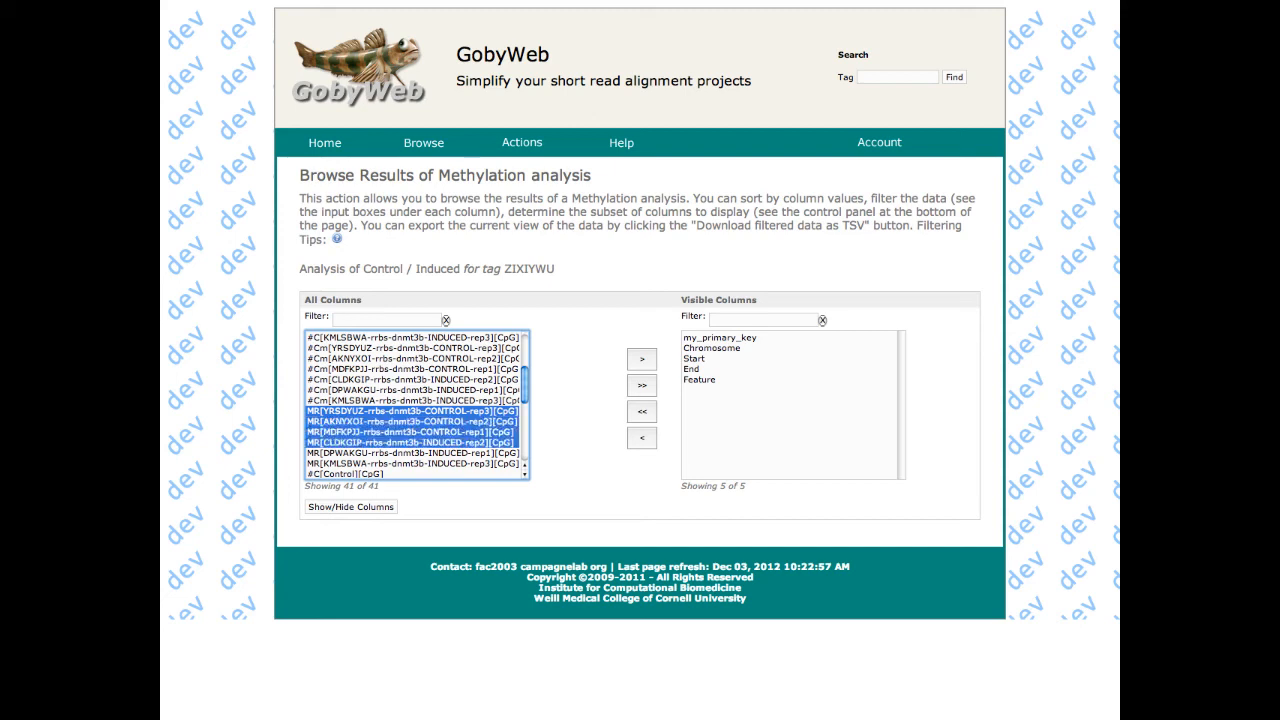
left_click(642, 361)
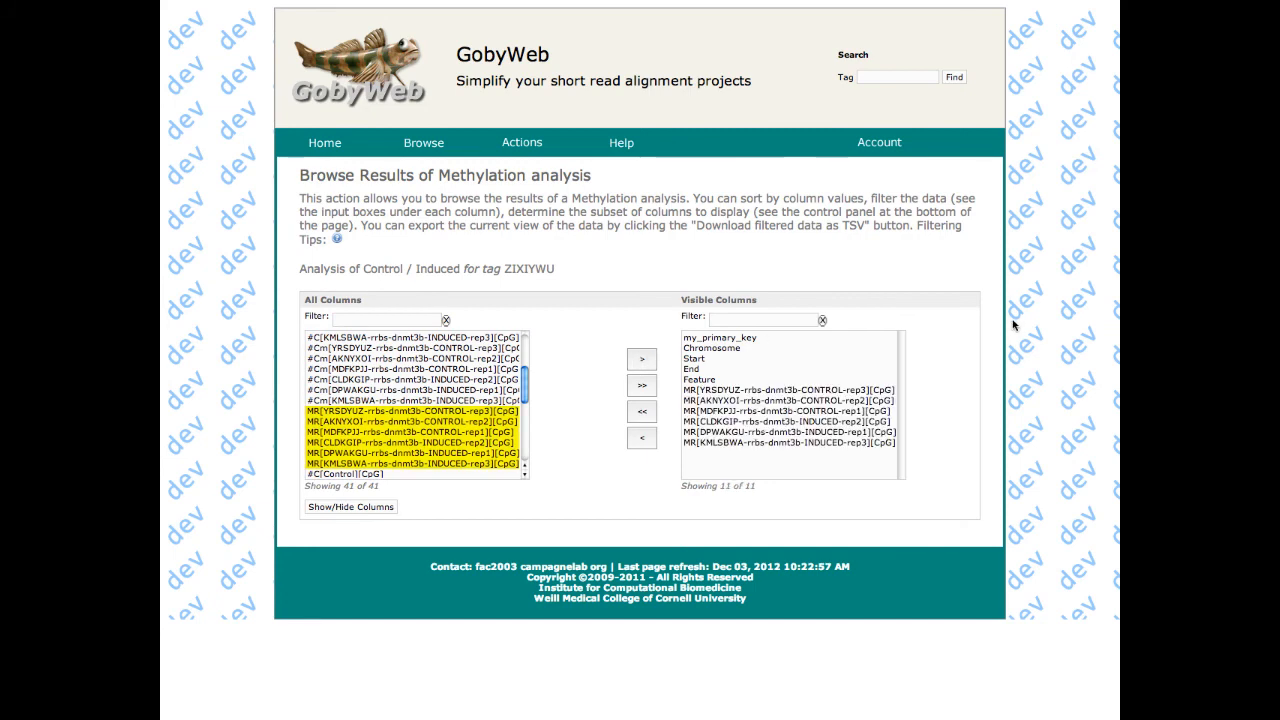
Step: Add the deltaMR, empiricalP and BH-FDR-q-value columns of the Control/Induced comparison to the visible columns and apply the column selection to the table
scroll(414, 404, "down", 4)
scroll(414, 404, "down", 2)
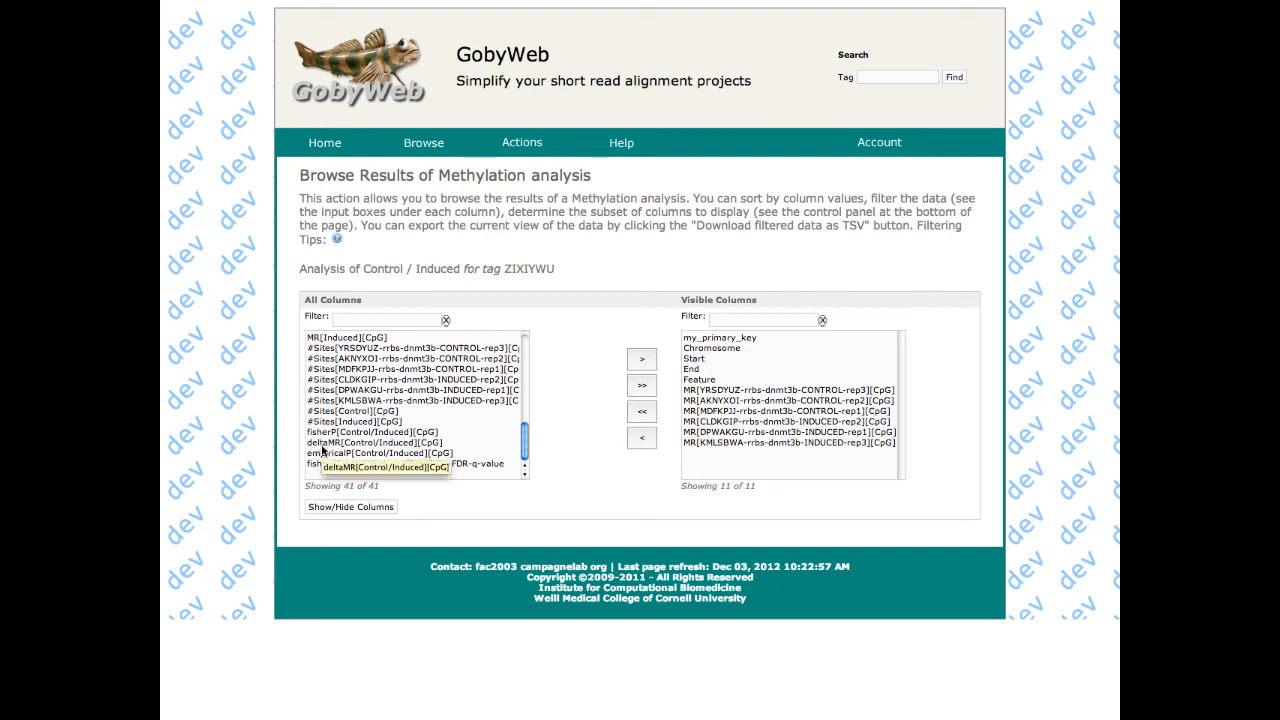
left_click(322, 448)
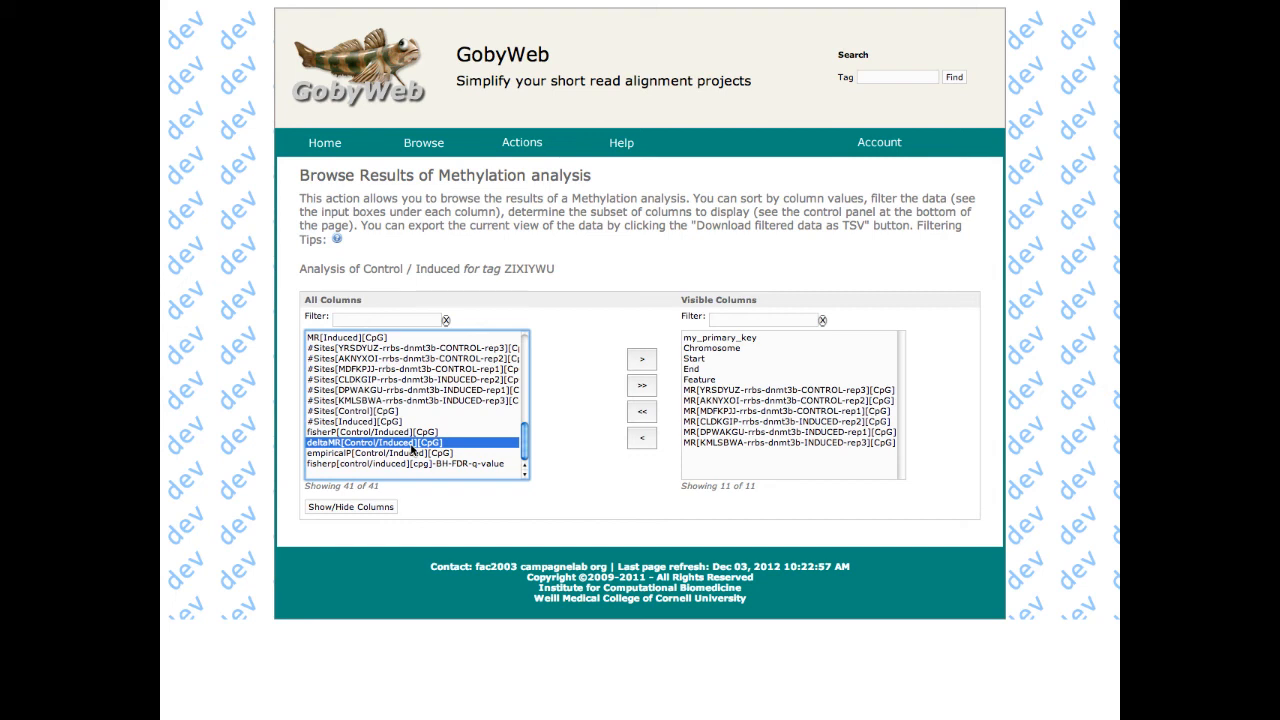
left_click(404, 455, "shift")
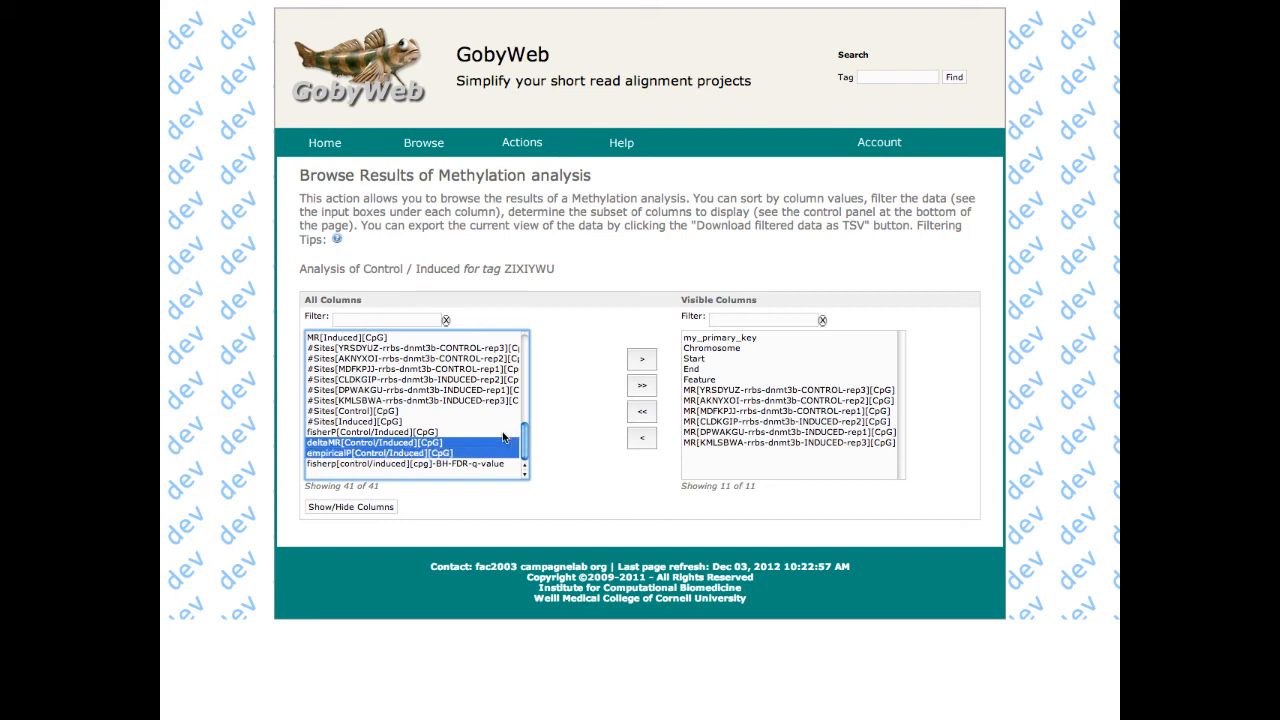
left_click(462, 465, "shift")
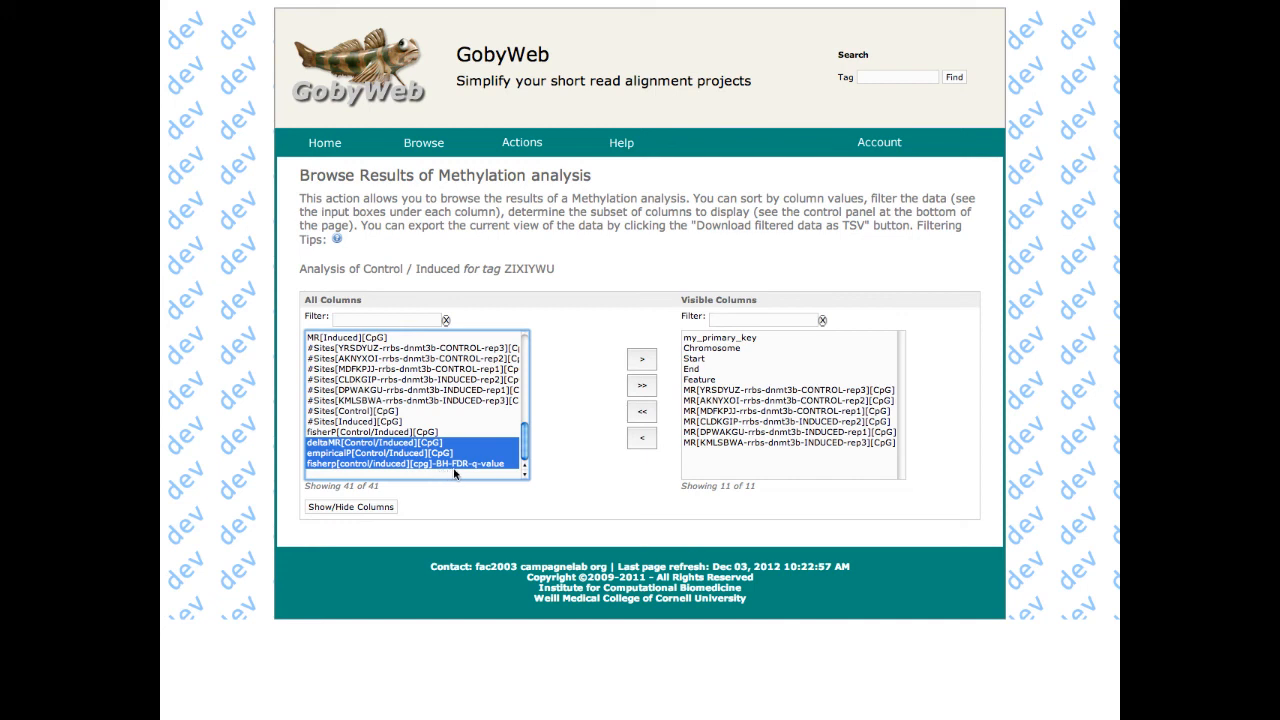
left_click(643, 359)
left_click(369, 507)
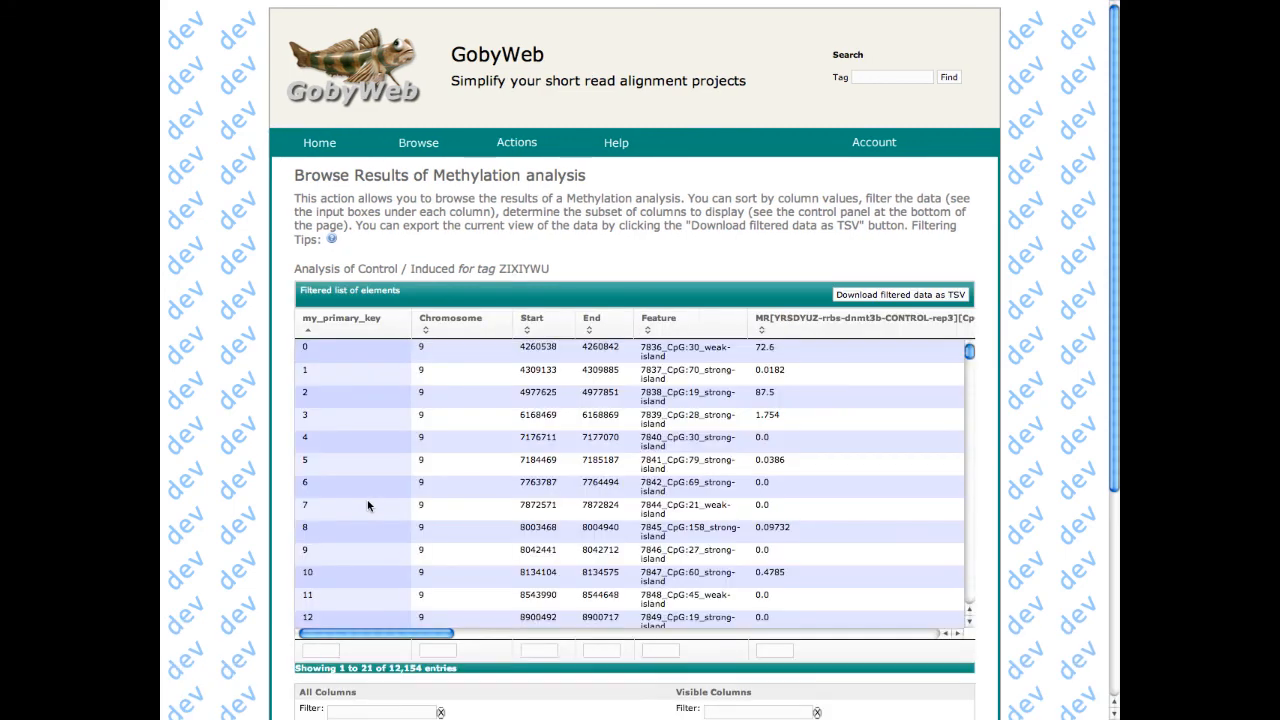
Step: Filter the results table to rows whose empiricalP[Control/Induced][CpG] value is <0.05
scroll(505, 522, "right", 2)
scroll(505, 522, "right", 4)
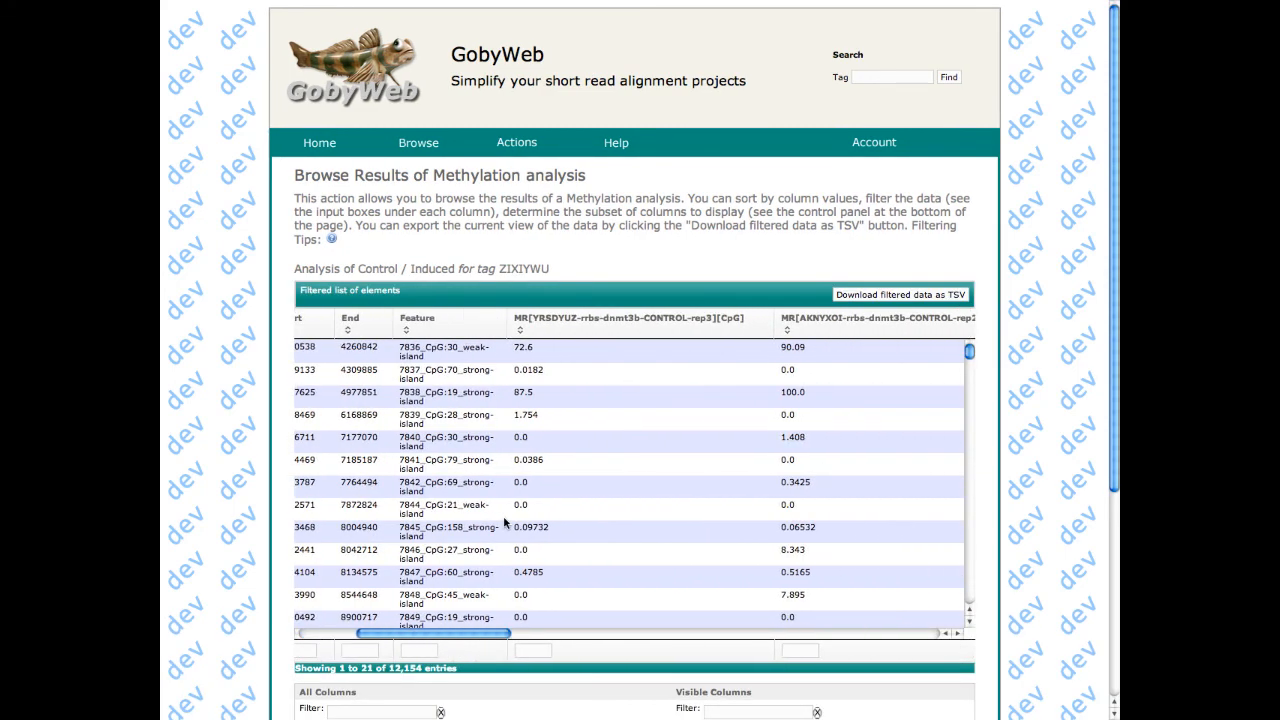
scroll(505, 522, "right", 10)
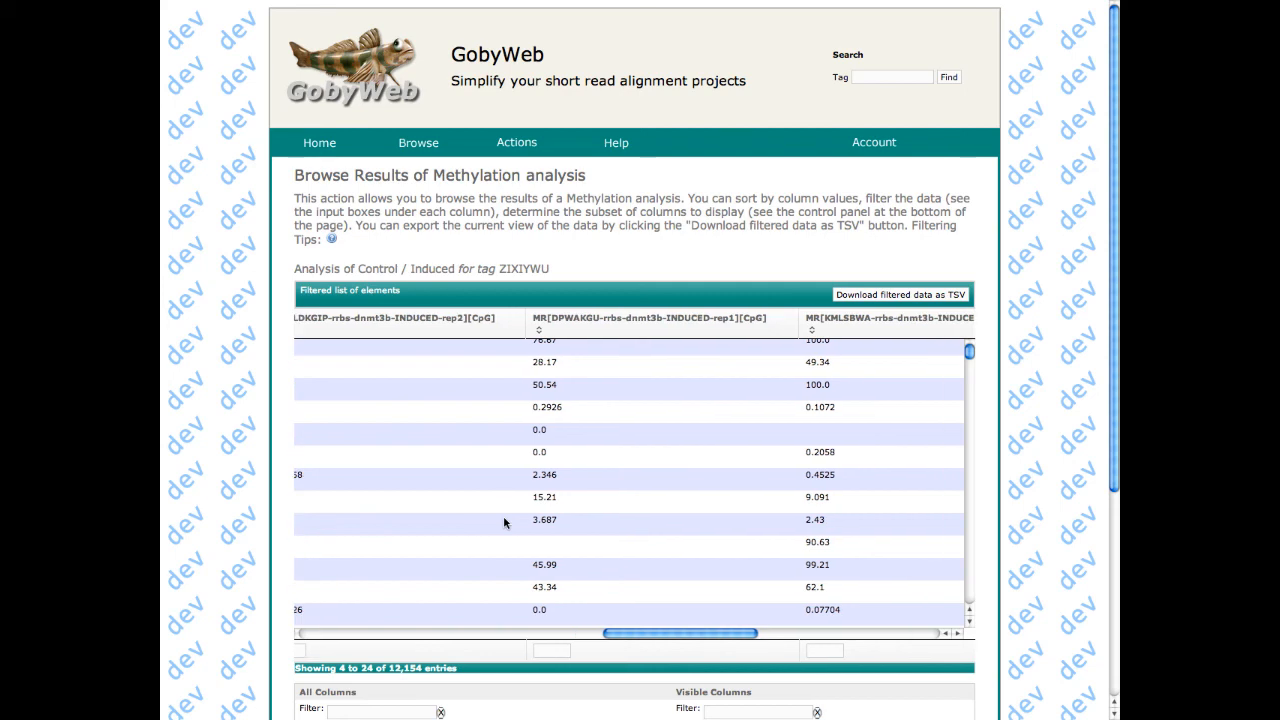
scroll(505, 522, "down", 2)
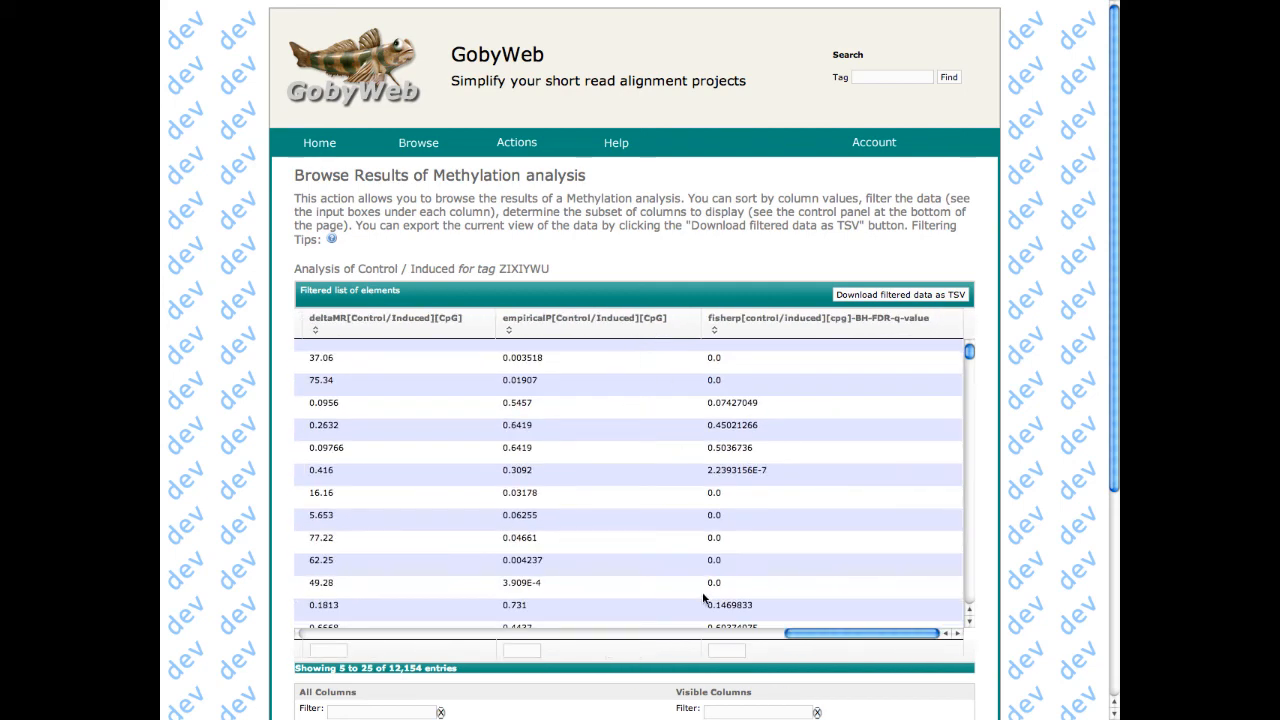
left_click(710, 650)
left_click(533, 653)
type("<0.05")
key("Return")
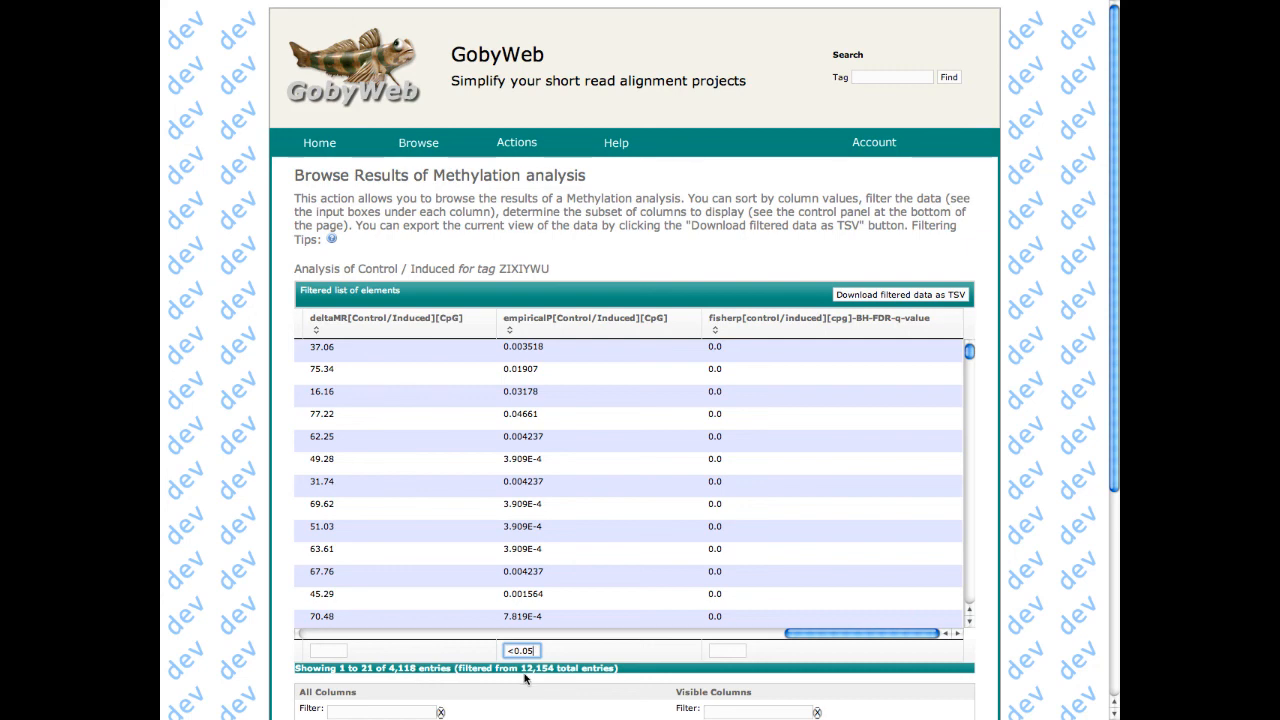
Step: Sort the filtered results by deltaMR[Control/Induced][CpG] in descending order and review the positions and features of the listed CpG islands
left_click(795, 635)
left_click_drag(795, 635, 754, 638)
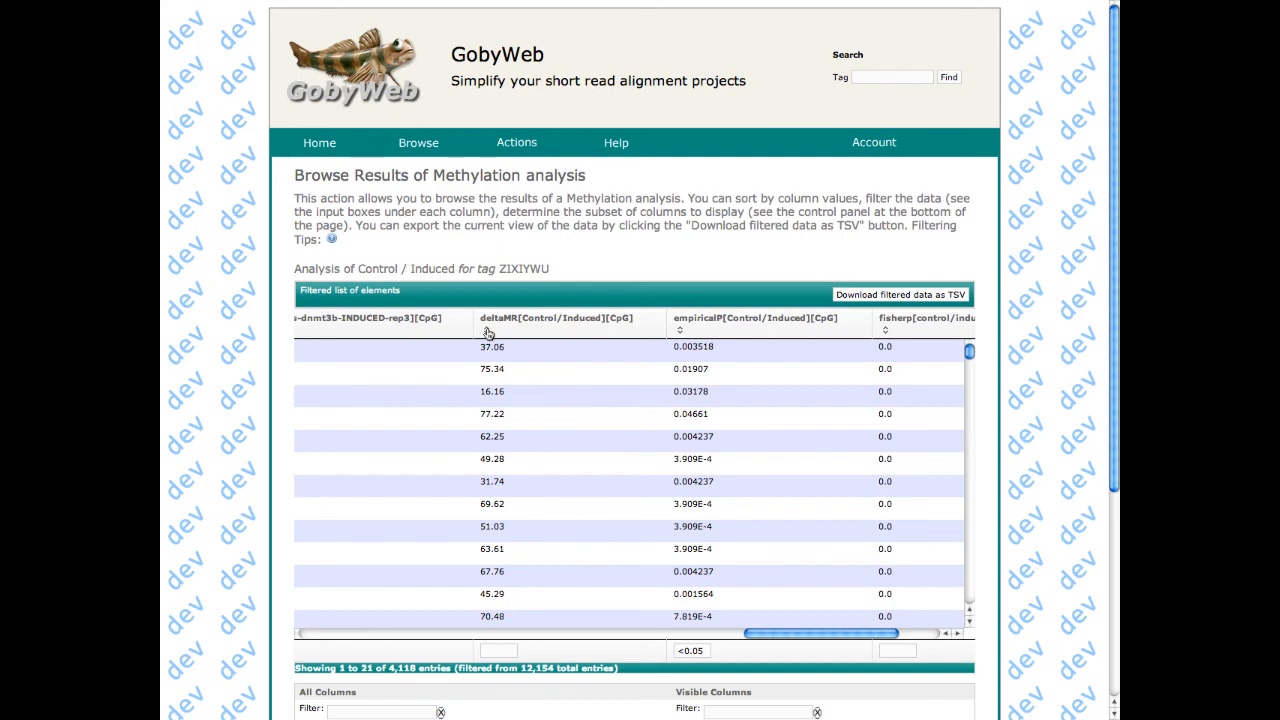
left_click(488, 333)
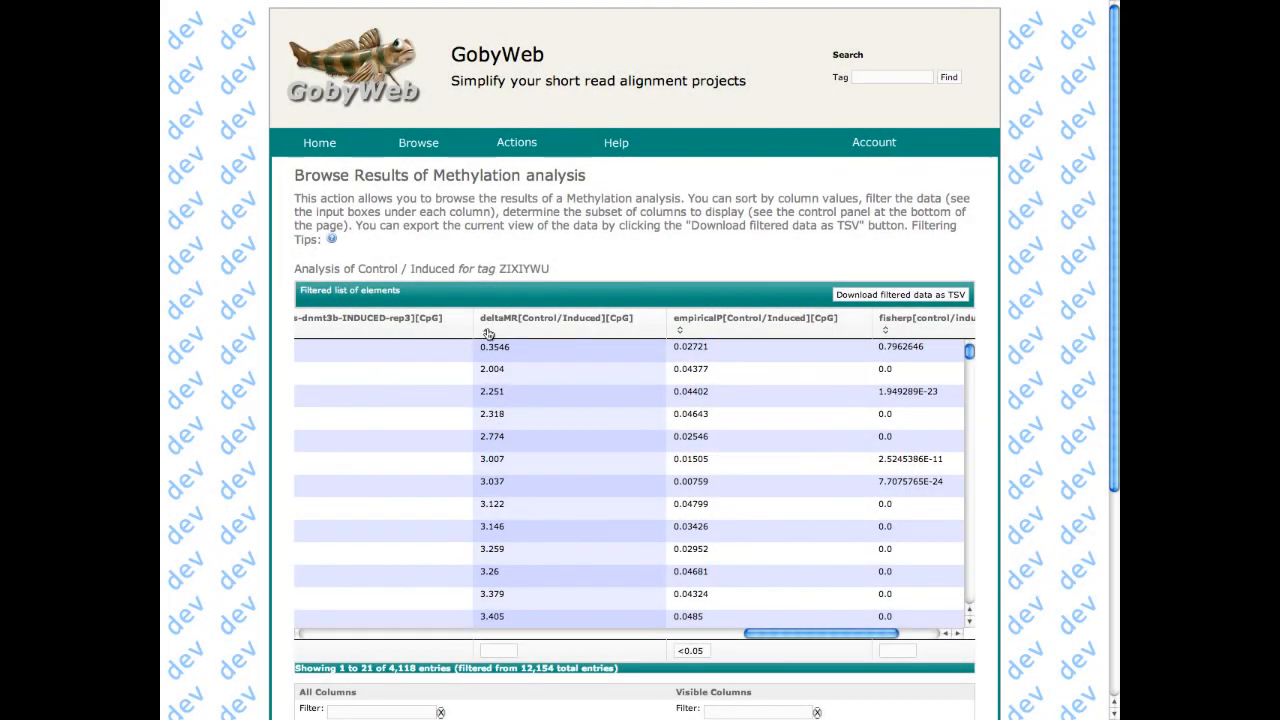
left_click(488, 331)
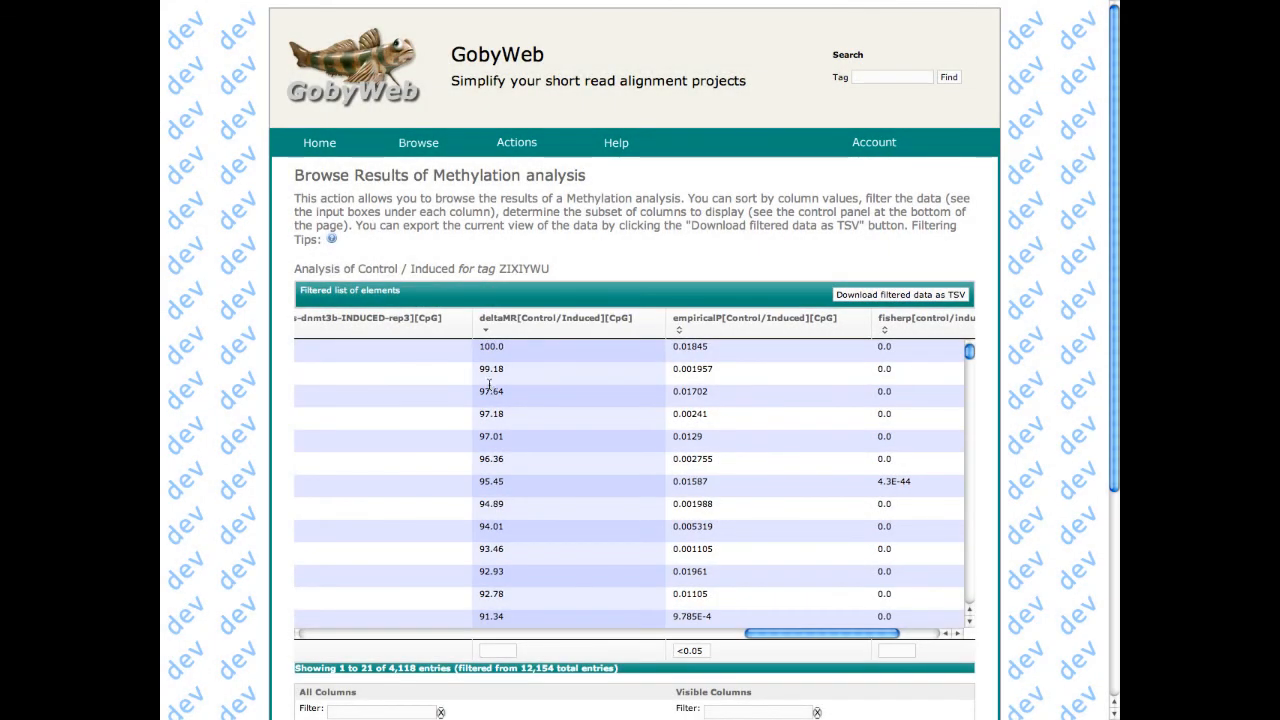
scroll(528, 498, "left", 10)
scroll(528, 498, "left", 5)
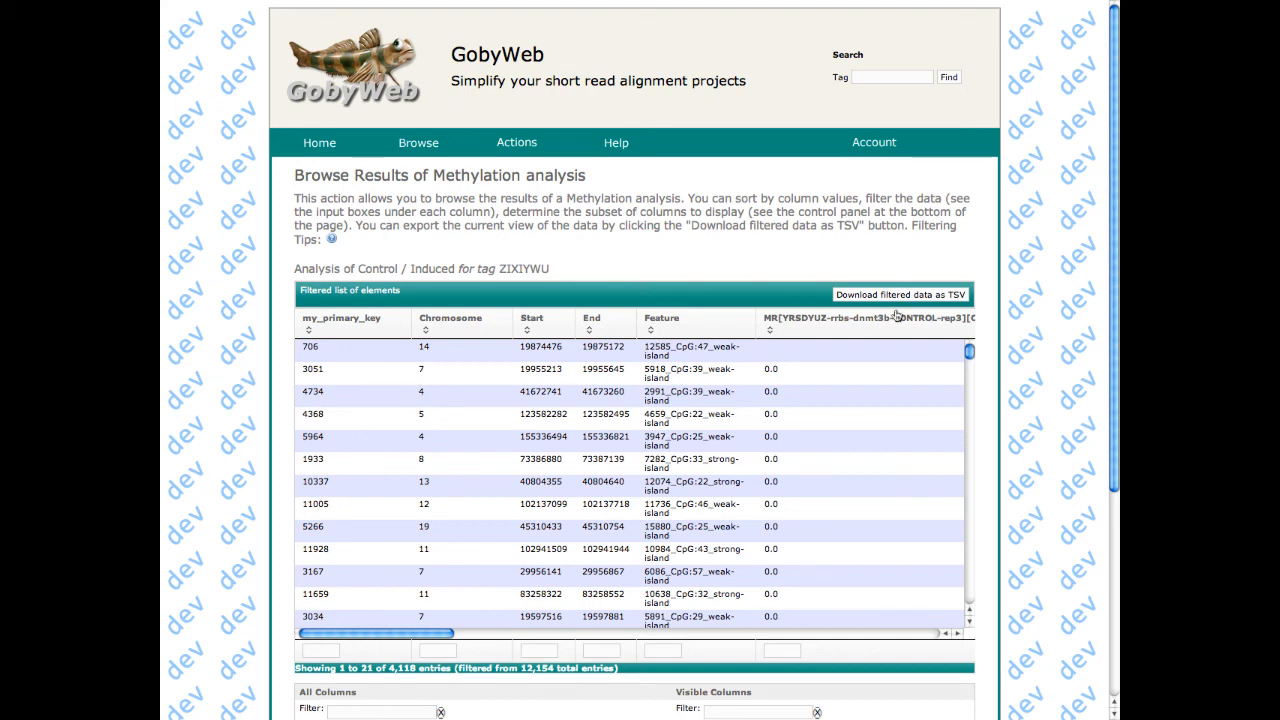
scroll(700, 360, "down", 5)
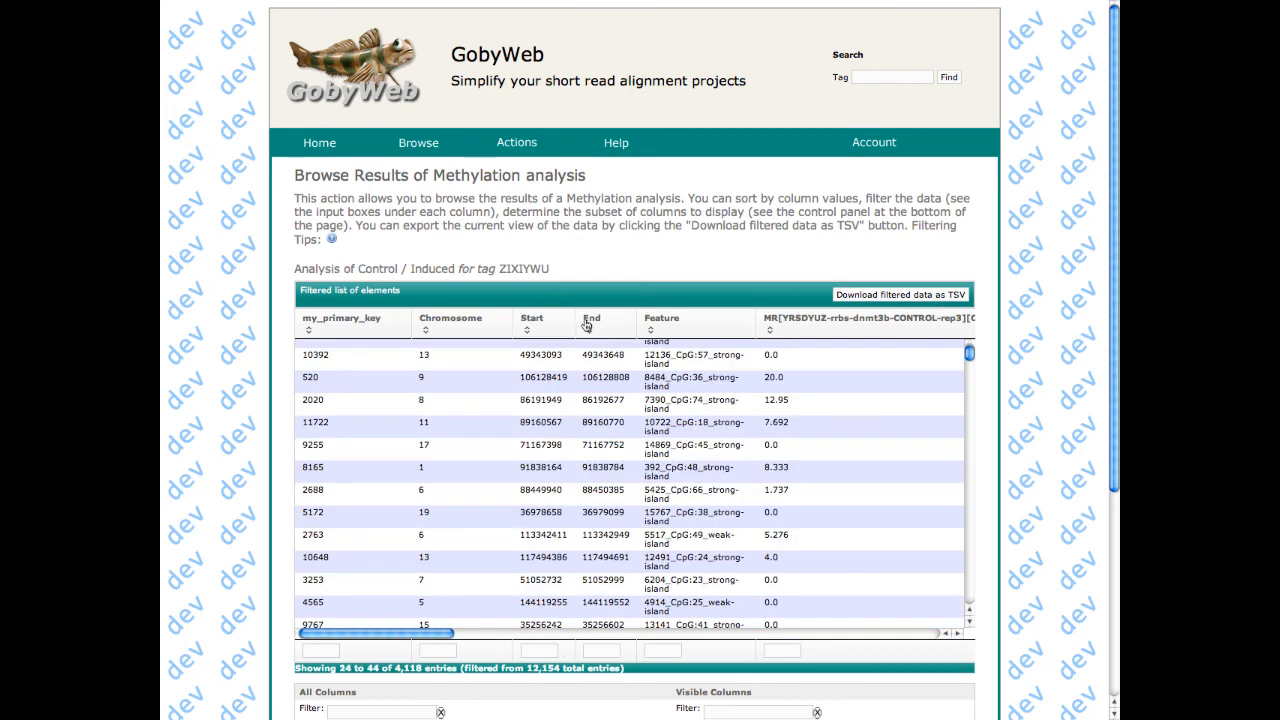